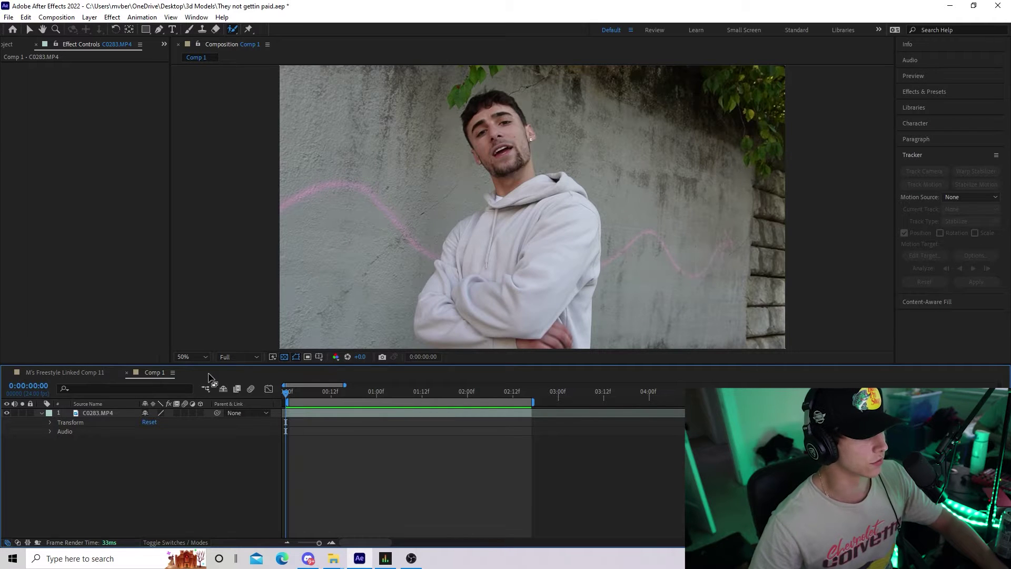
Step: Preview the wall footage, then run Track Camera on the C0283.MP4 layer and scrub the solved track points
{"action": "key", "text": "space"}
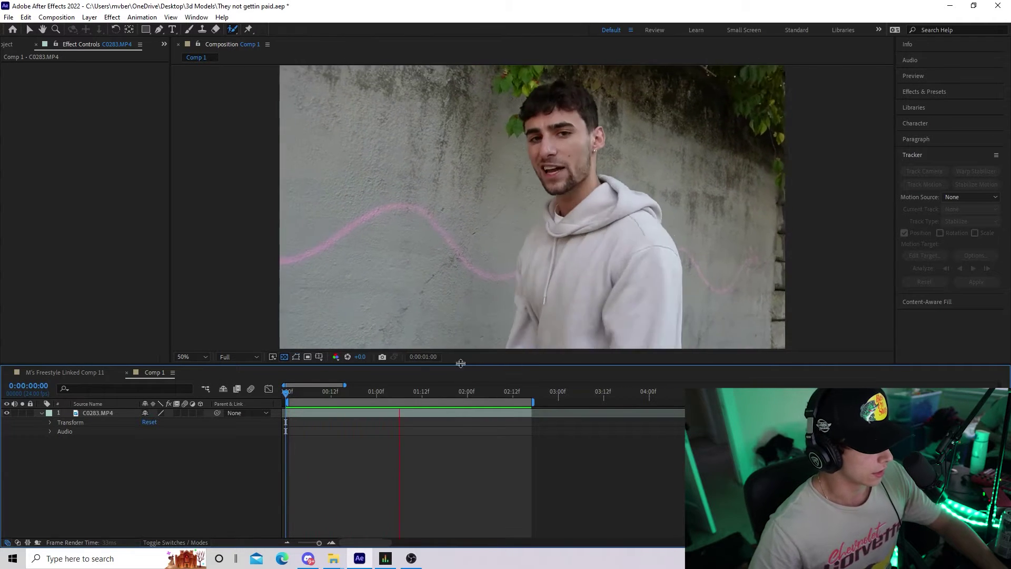
{"action": "key", "text": "space"}
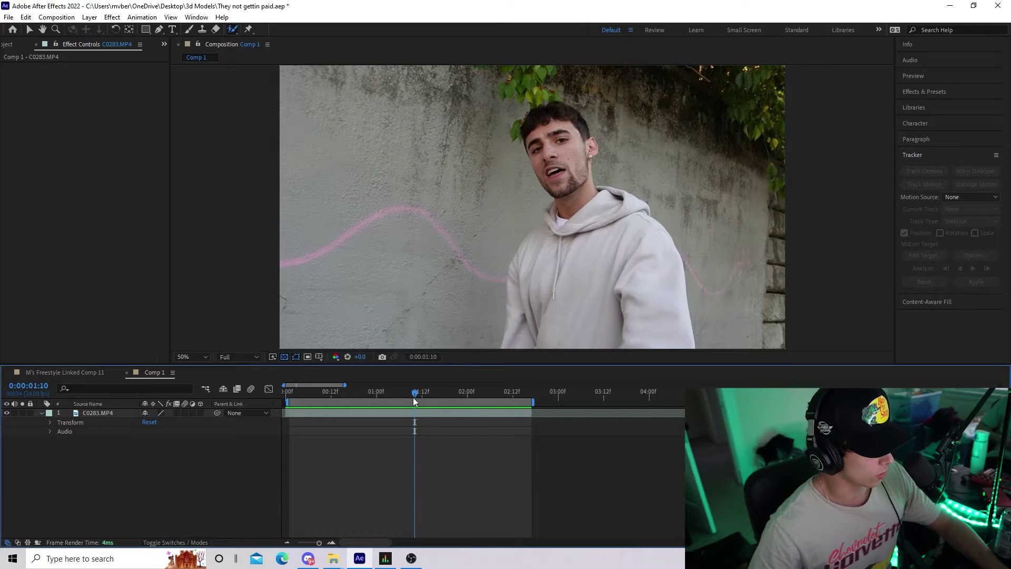
{"action": "left_click_drag", "start_coordinate": [414, 401], "coordinate": [286, 400]}
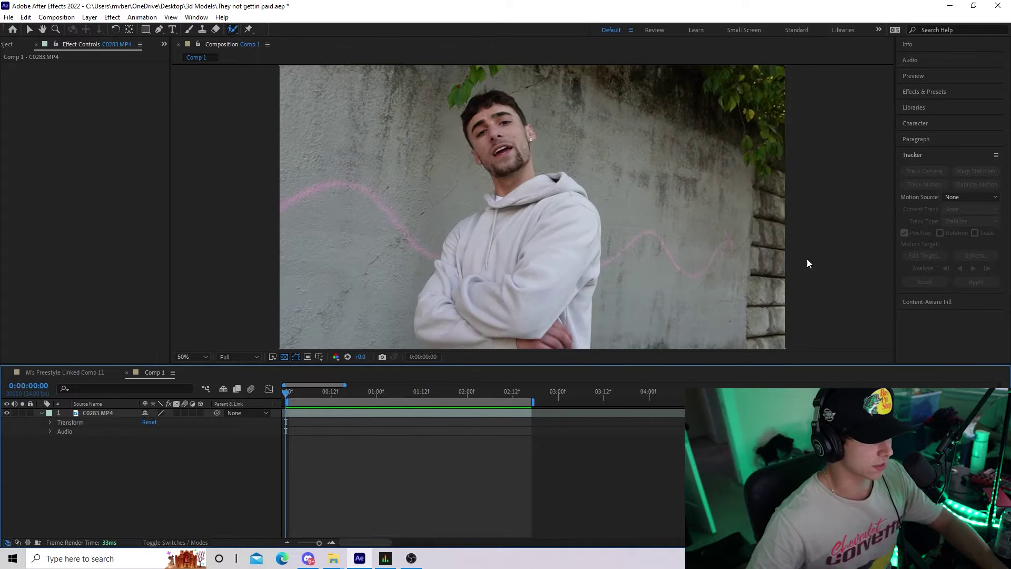
{"action": "left_click", "coordinate": [343, 413]}
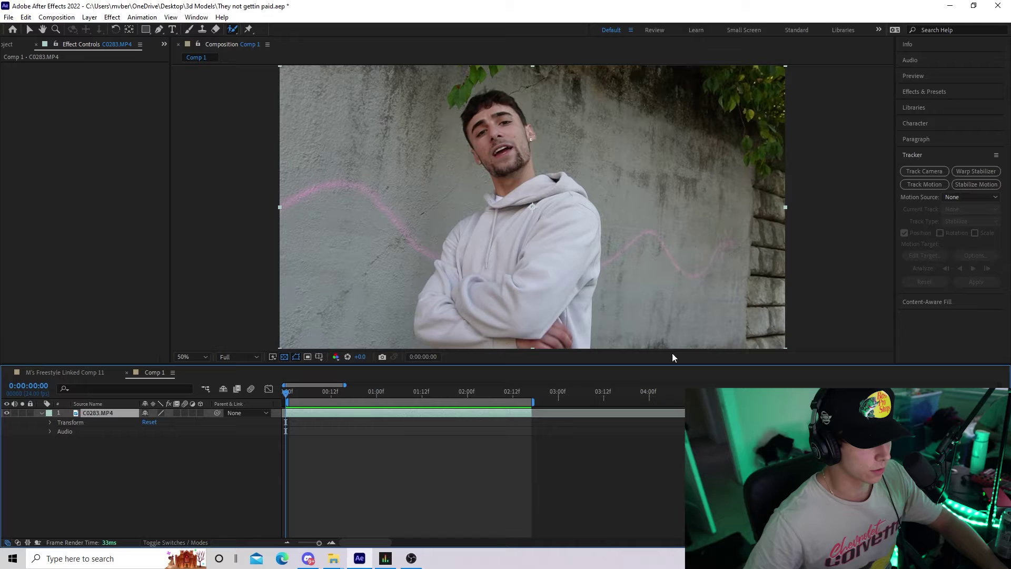
{"action": "left_click", "coordinate": [924, 171]}
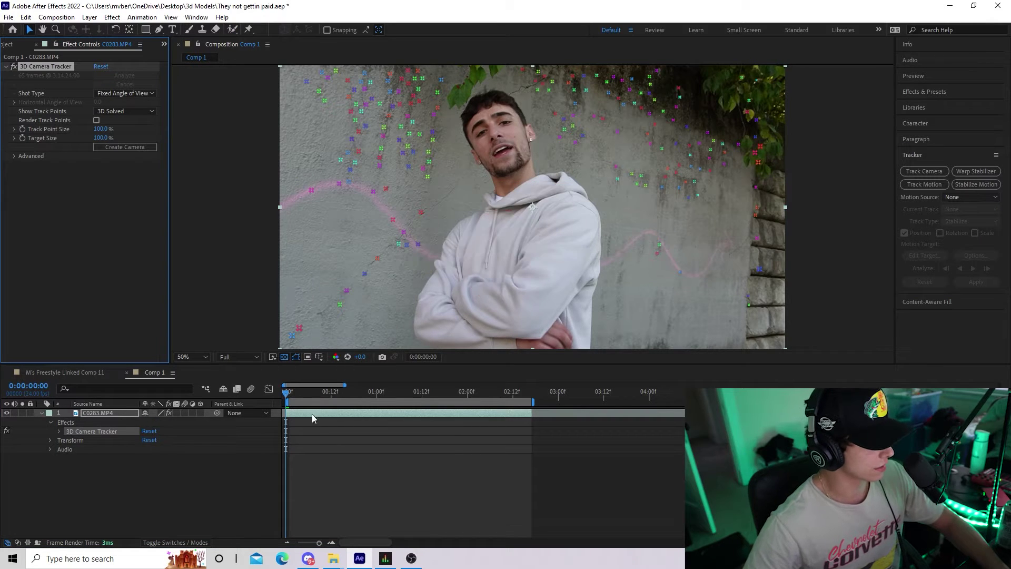
{"action": "left_click_drag", "start_coordinate": [285, 396], "coordinate": [391, 437]}
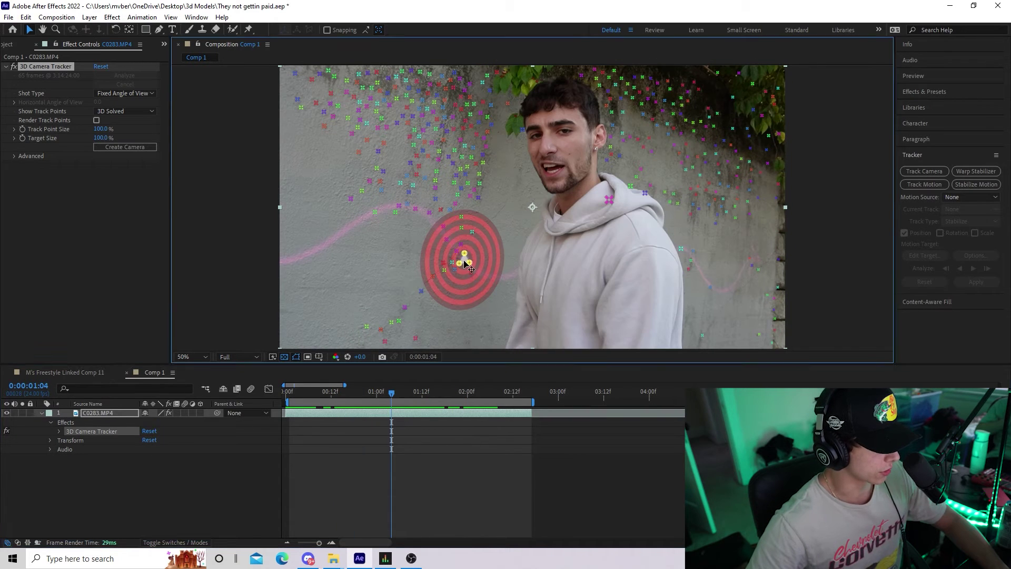
Step: Create a text layer and camera at the wall target, then preview it from the start
{"action": "right_click", "coordinate": [467, 264]}
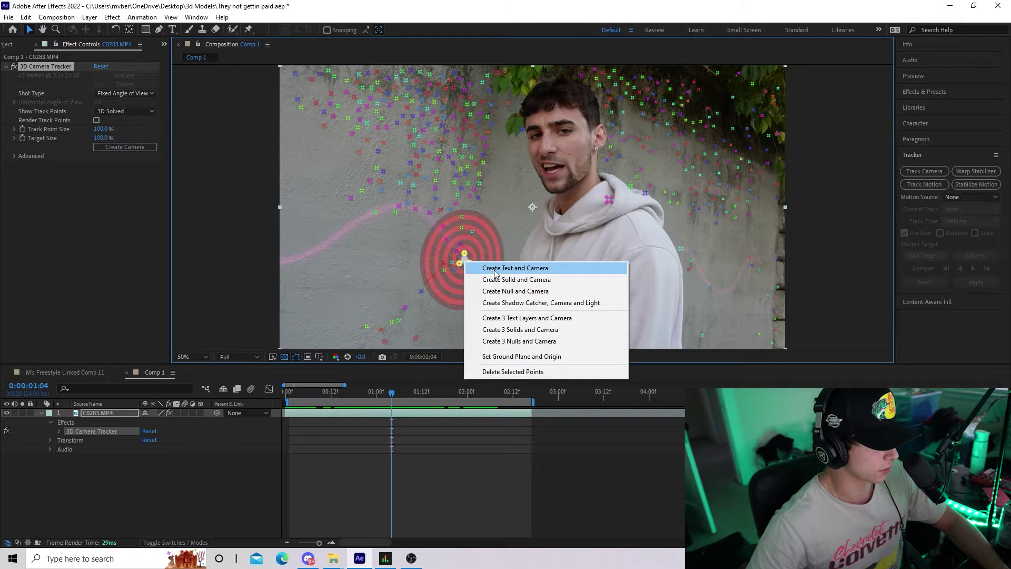
{"action": "left_click", "coordinate": [494, 270]}
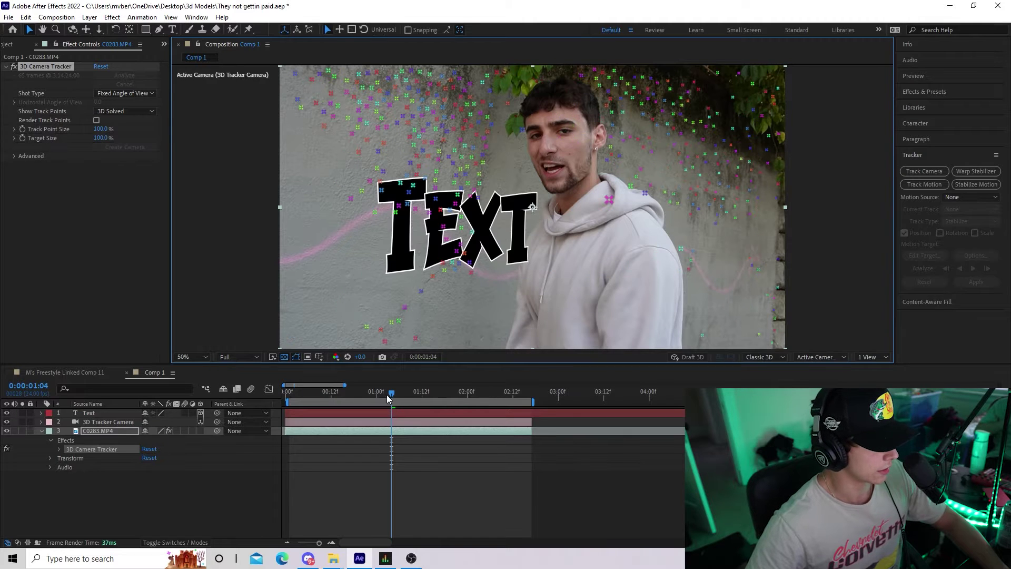
{"action": "left_click_drag", "start_coordinate": [387, 398], "coordinate": [273, 402]}
{"action": "key", "text": "space"}
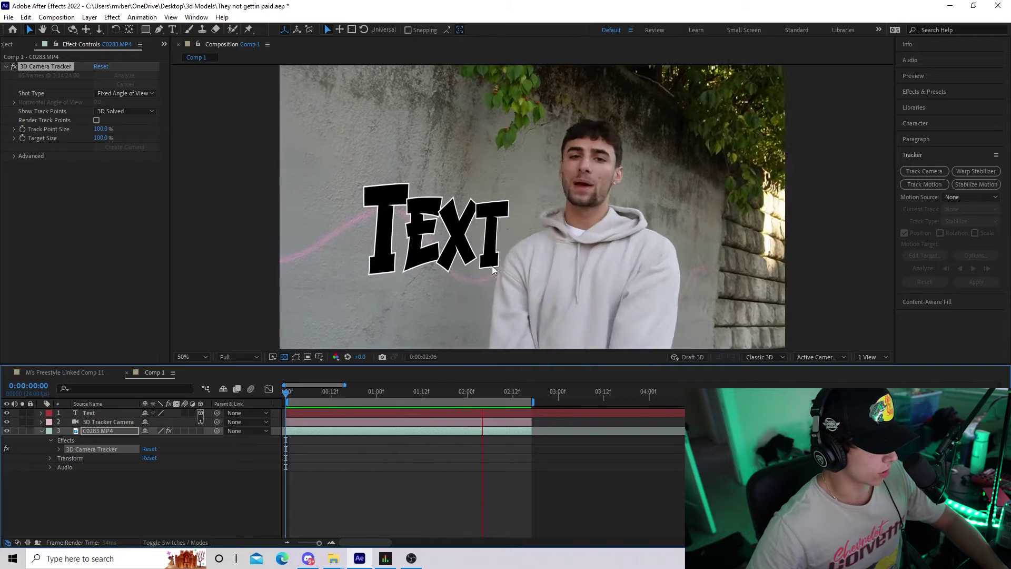
{"action": "key", "text": "space"}
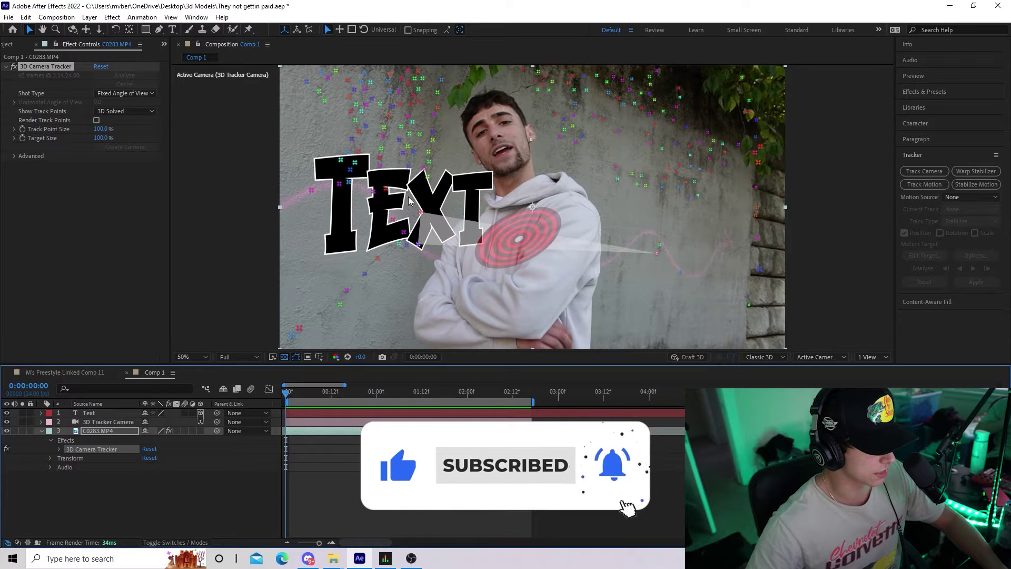
Step: Duplicate the footage layer, Roto Brush out the man, propagate two frames and freeze the cutout
{"action": "key", "text": "ctrl+d"}
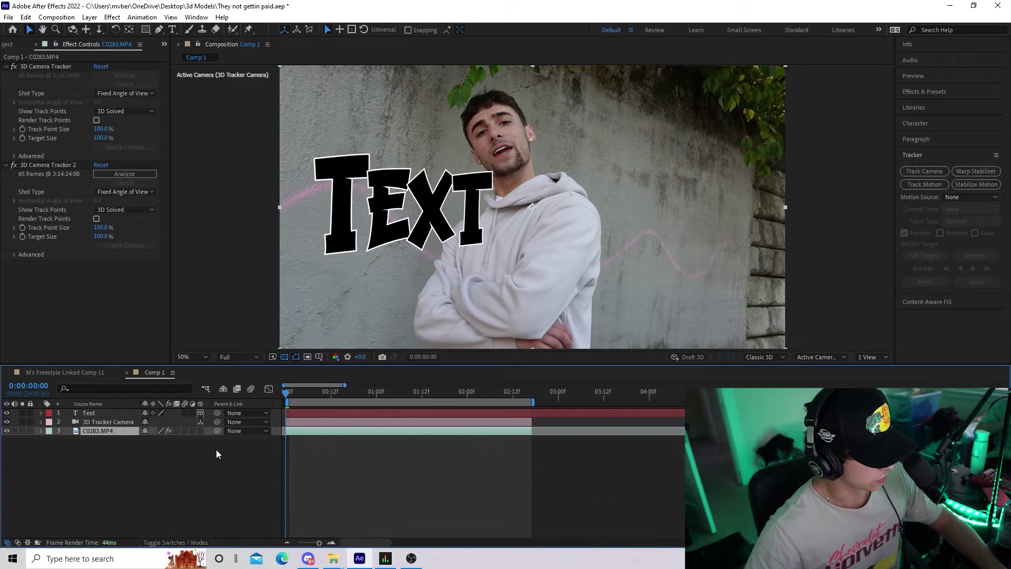
{"action": "key", "text": "ctrl+d"}
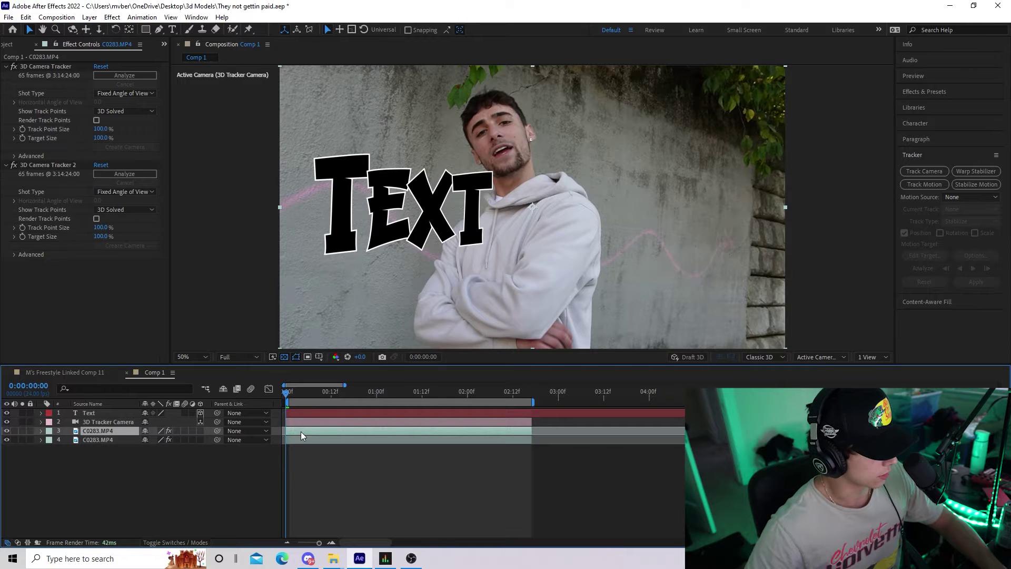
{"action": "double_click", "coordinate": [301, 431]}
{"action": "left_click", "coordinate": [233, 28]}
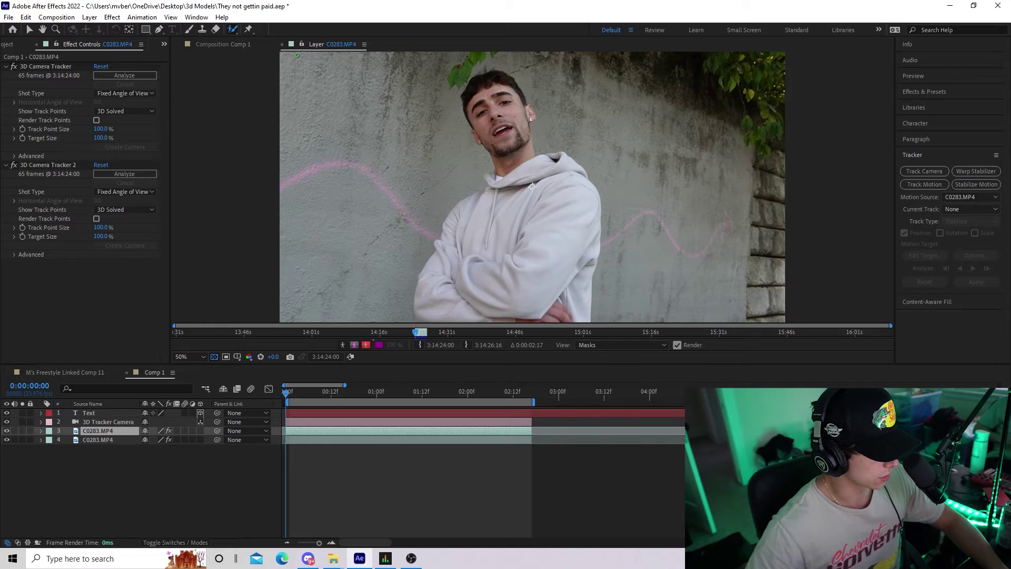
{"action": "left_click_drag", "start_coordinate": [438, 317], "coordinate": [422, 302]}
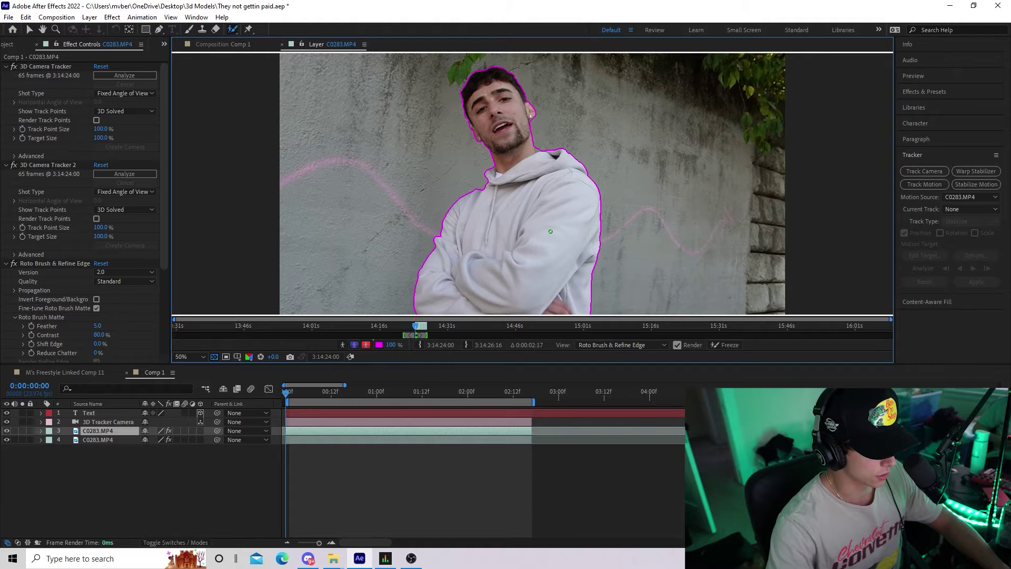
{"action": "key", "text": "Page_Down"}
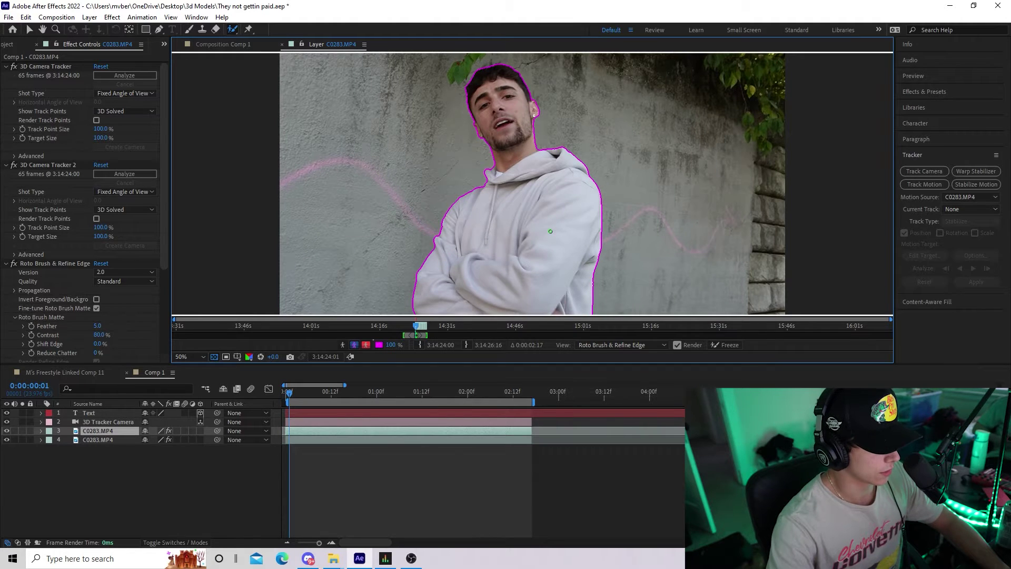
{"action": "key", "text": "Page_Down"}
{"action": "key", "text": "Page_Down"}
{"action": "key", "text": "Page_Down"}
{"action": "key", "text": "Page_Down"}
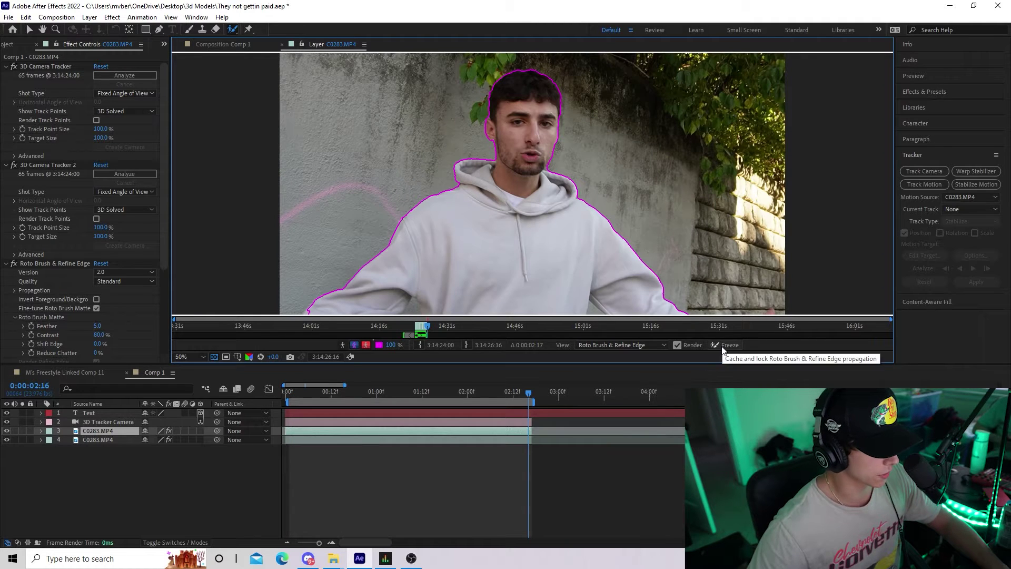
{"action": "left_click", "coordinate": [725, 344]}
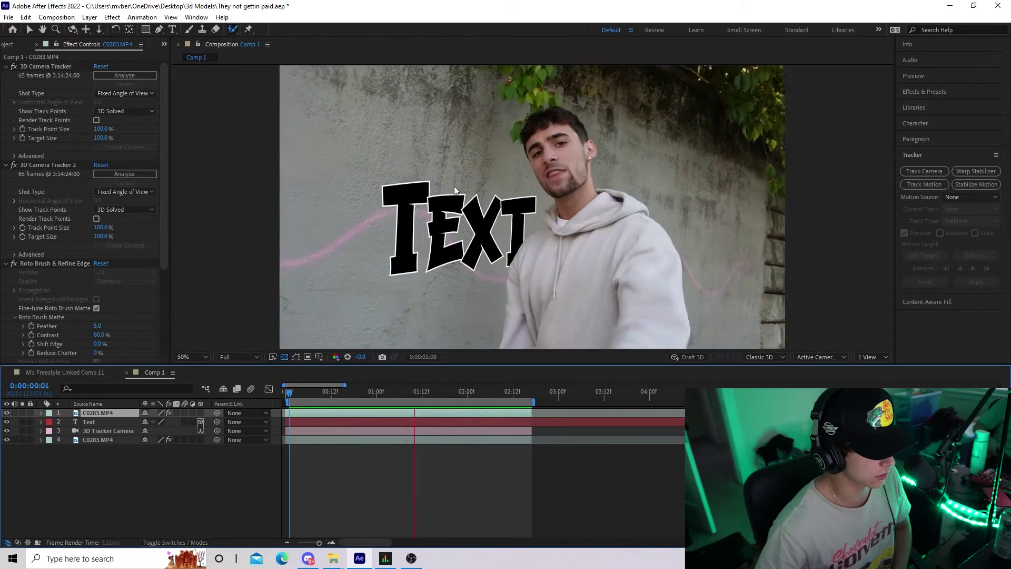
{"action": "left_click", "coordinate": [384, 219]}
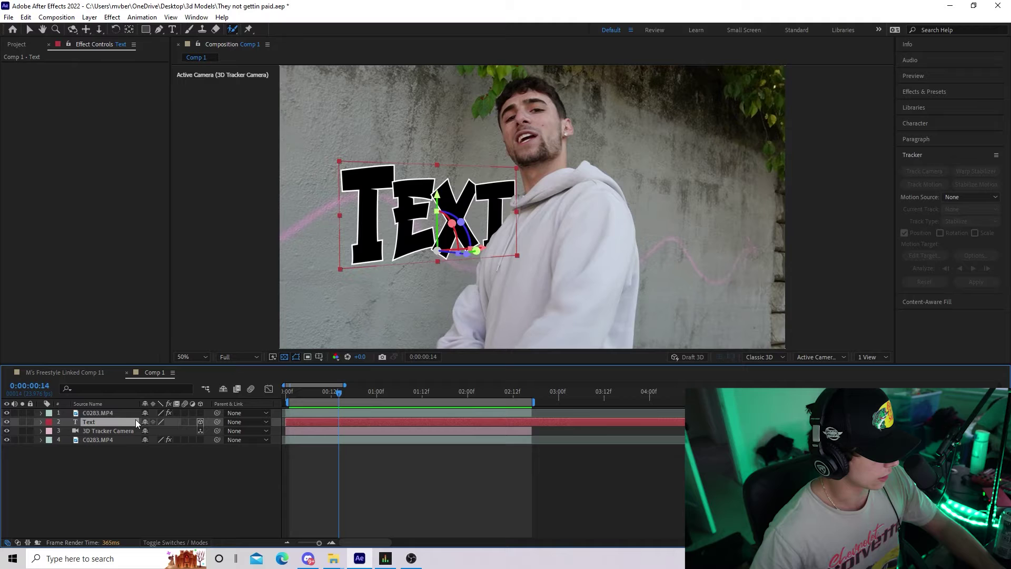
{"action": "left_click", "coordinate": [172, 29]}
{"action": "double_click", "coordinate": [374, 211]}
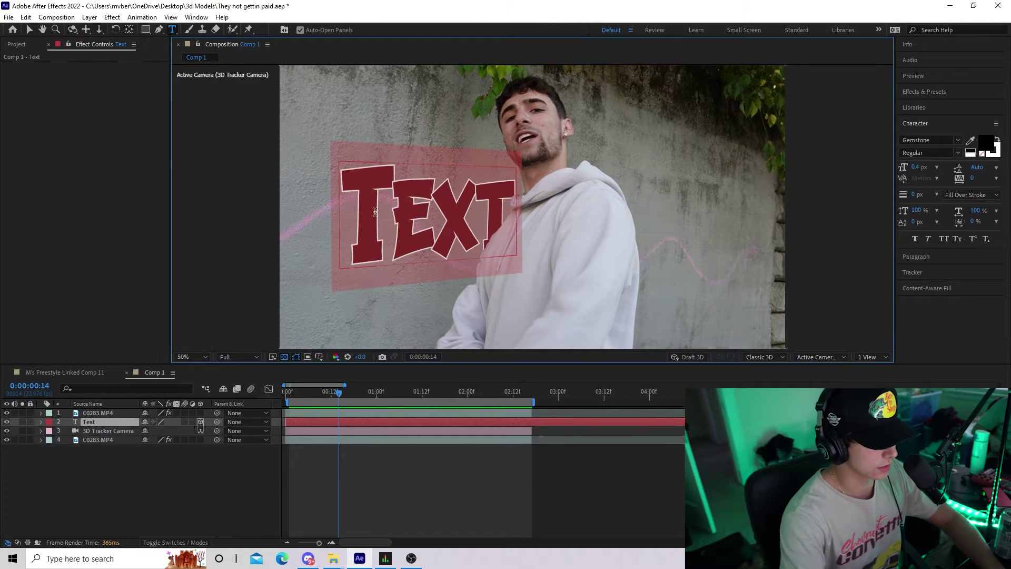
{"action": "key", "text": "BackSpace"}
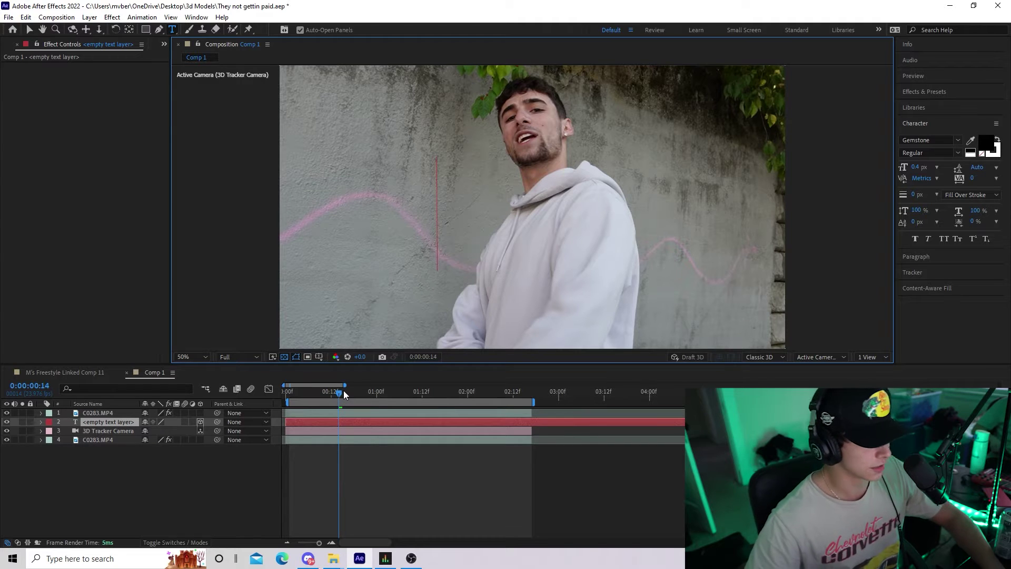
{"action": "left_click", "coordinate": [393, 401]}
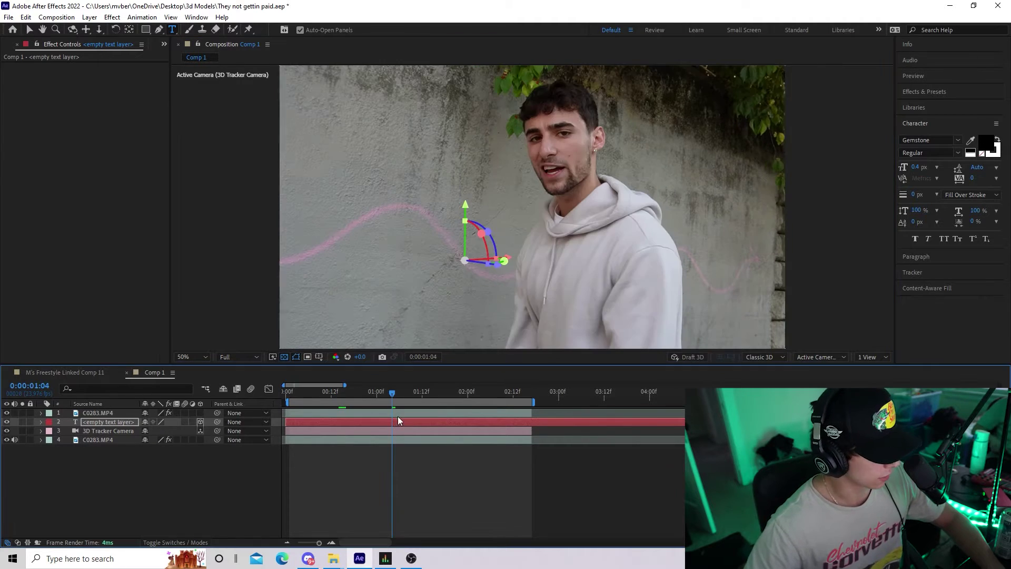
{"action": "key", "text": "space"}
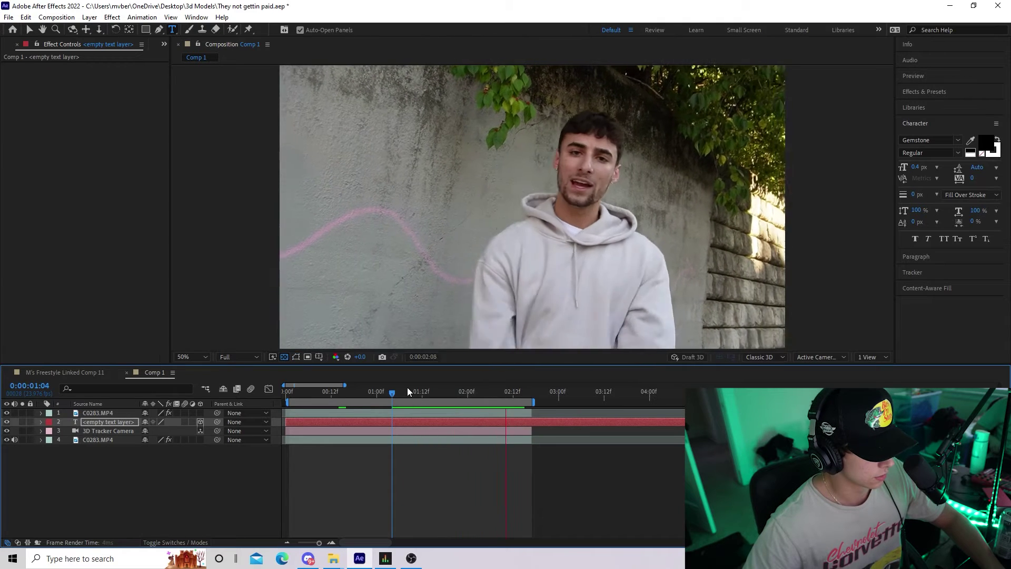
{"action": "left_click", "coordinate": [387, 396]}
{"action": "key", "text": "space"}
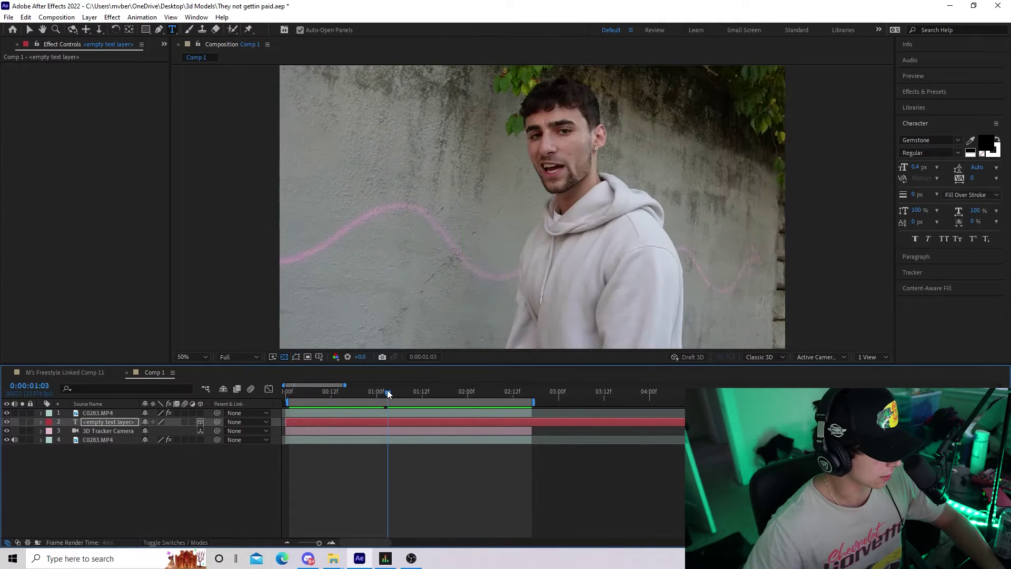
{"action": "left_click", "coordinate": [522, 399]}
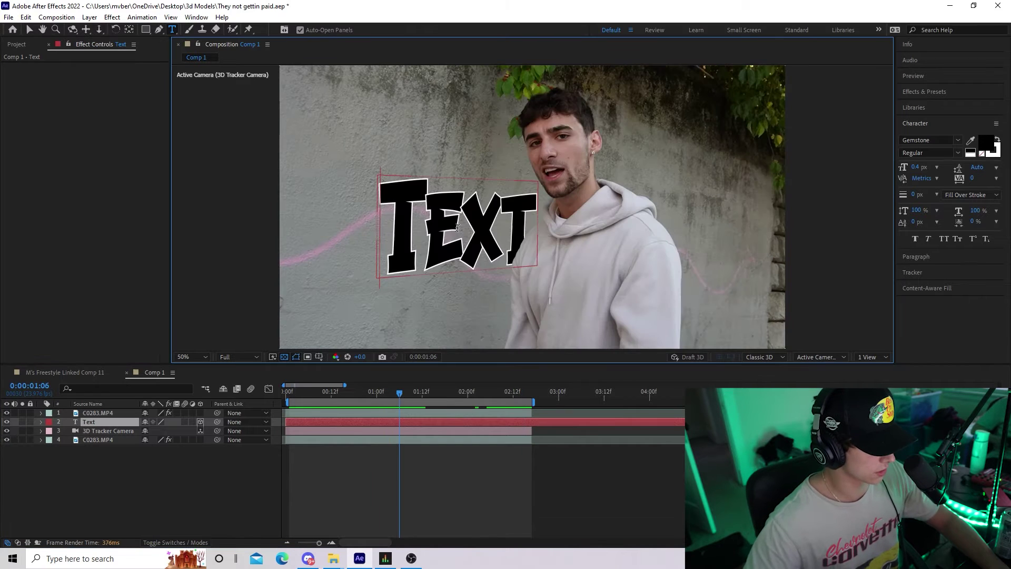
Step: Replace the placeholder TEXT with 'They Not Getting Paid'
{"action": "double_click", "coordinate": [457, 227]}
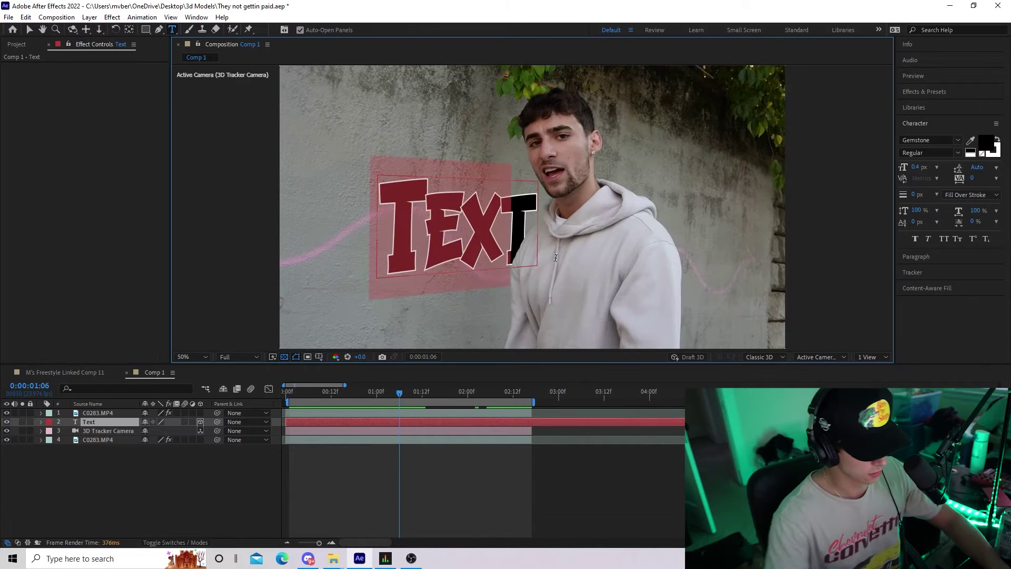
{"action": "type", "text": "t"}
{"action": "double_click", "coordinate": [454, 215]}
{"action": "type", "text": "T"}
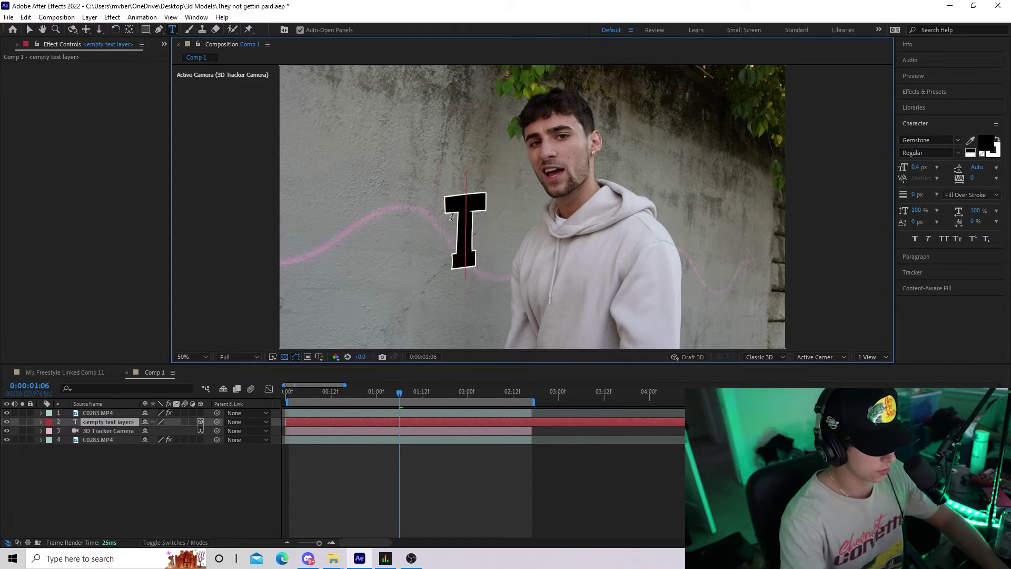
{"action": "type", "text": "hey Not G"}
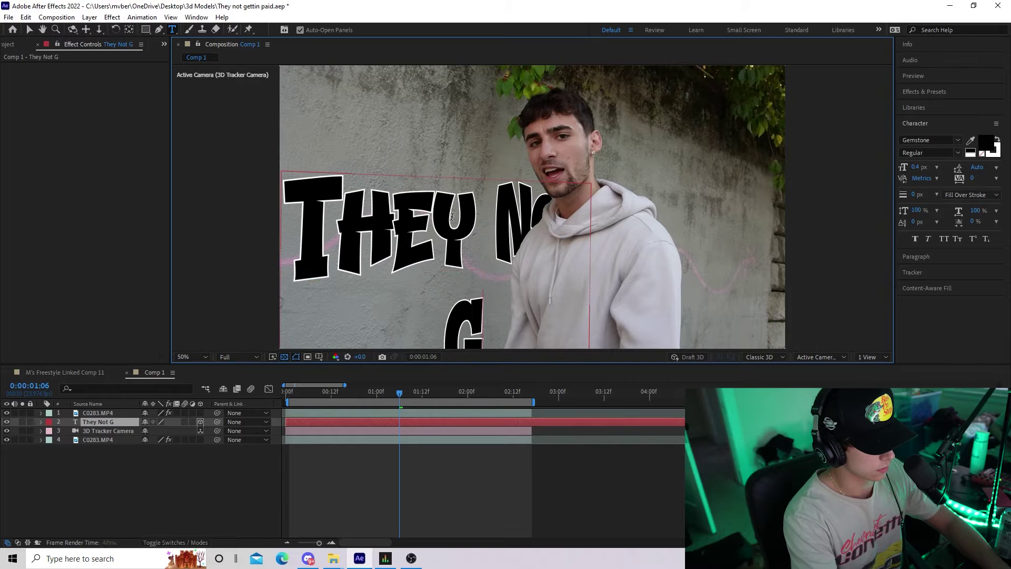
{"action": "type", "text": "etting Paid"}
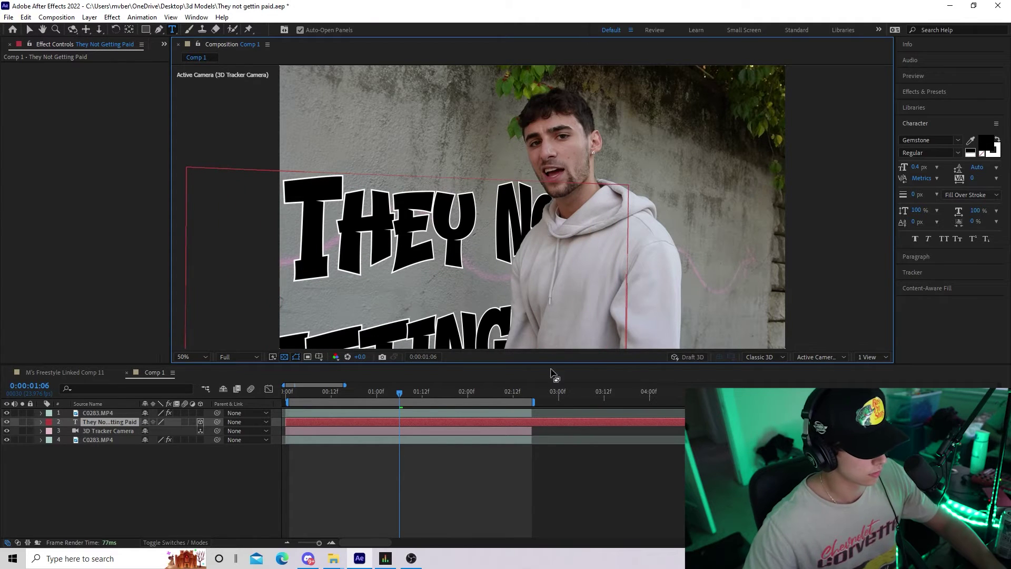
Step: Select all the wording and set its font size to 0.2 px
{"action": "key", "text": "ctrl+a"}
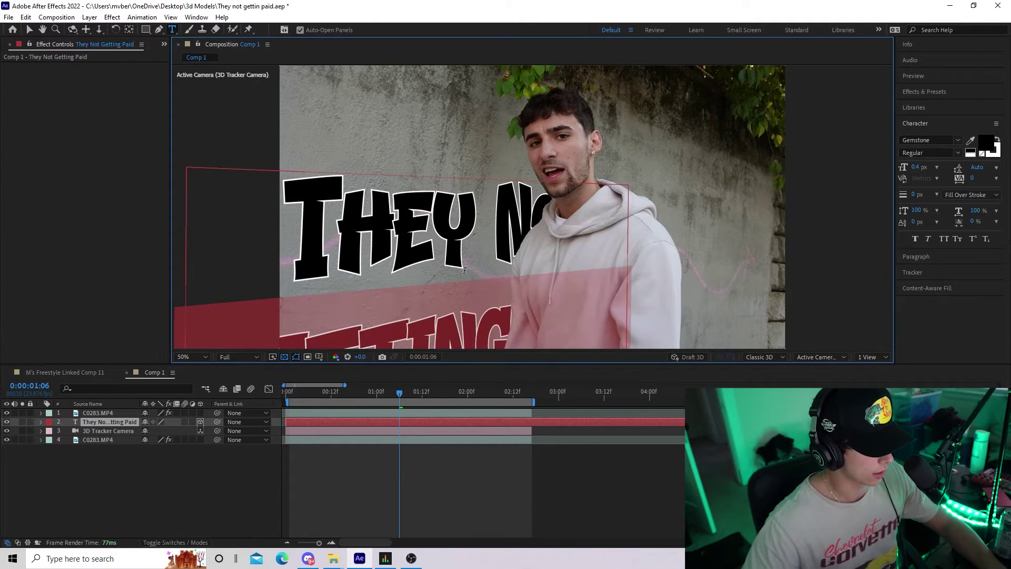
{"action": "left_click", "coordinate": [920, 167]}
{"action": "type", "text": "0.2"}
{"action": "key", "text": "Return"}
{"action": "key", "text": "y"}
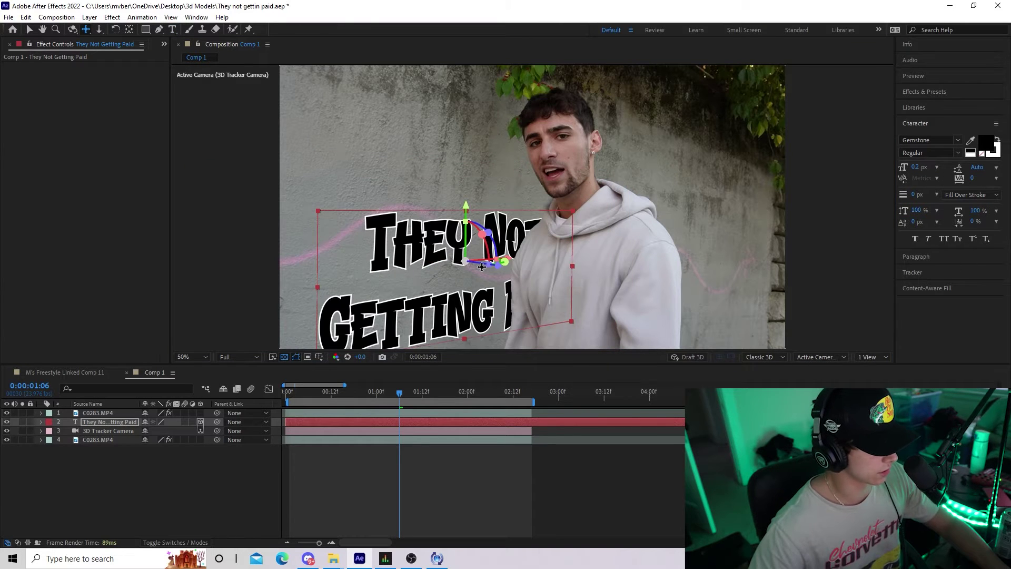
Step: Rotate the text layer flat against the wall, preview, and park at 0:00:01:05
{"action": "left_click", "coordinate": [119, 30]}
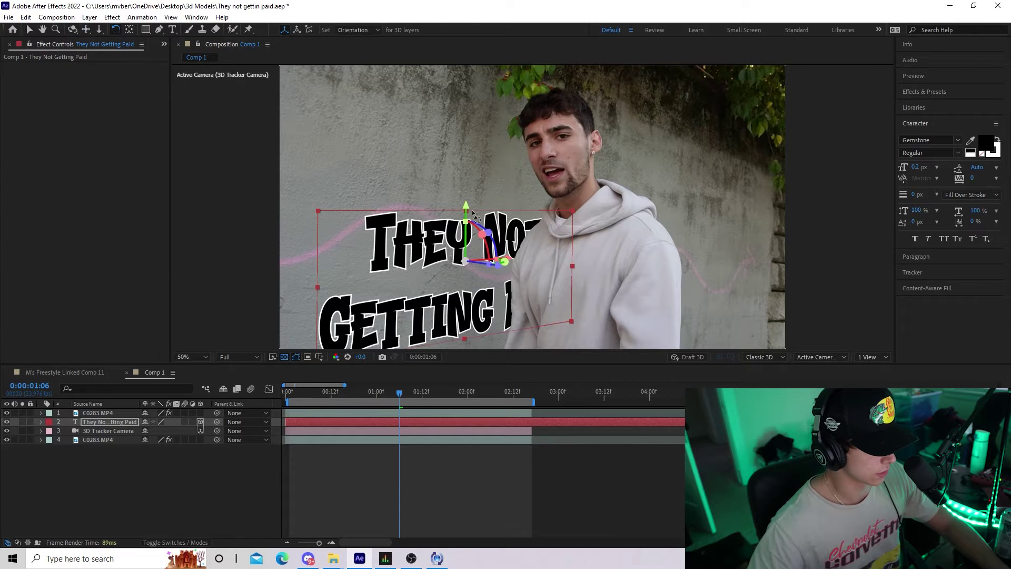
{"action": "left_click_drag", "start_coordinate": [465, 206], "coordinate": [495, 170]}
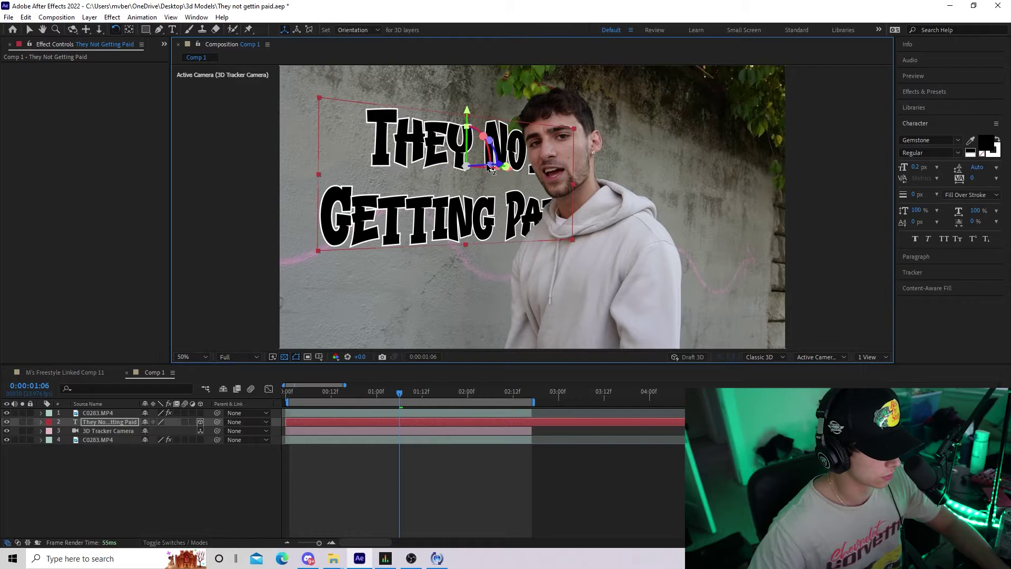
{"action": "key", "text": "space"}
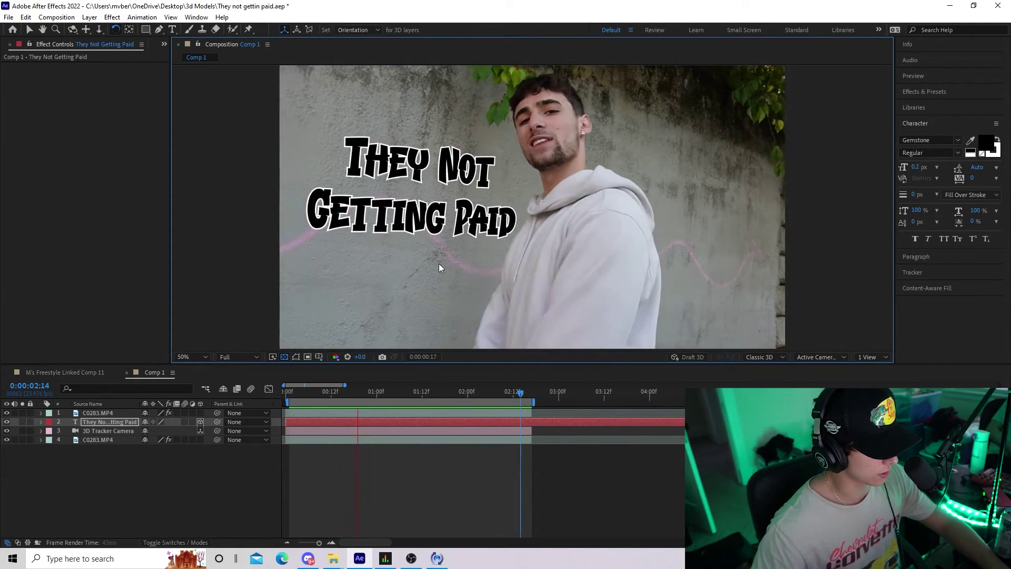
{"action": "key", "text": "space"}
{"action": "left_click_drag", "start_coordinate": [357, 393], "coordinate": [395, 405]}
Step: Draw a closed four-point Pen mask around the word 'They'
{"action": "left_click", "coordinate": [159, 29]}
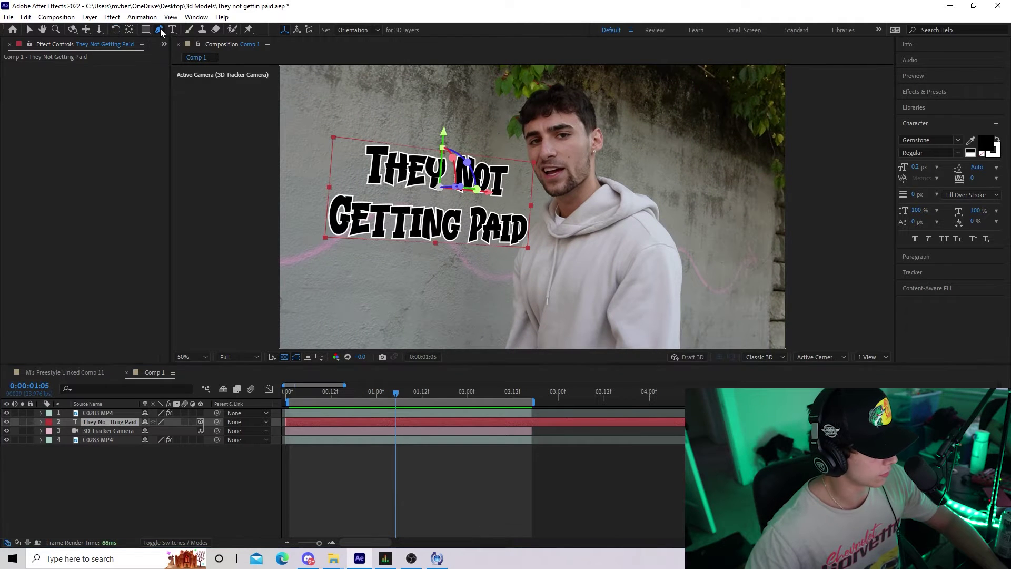
{"action": "left_click", "coordinate": [351, 125]}
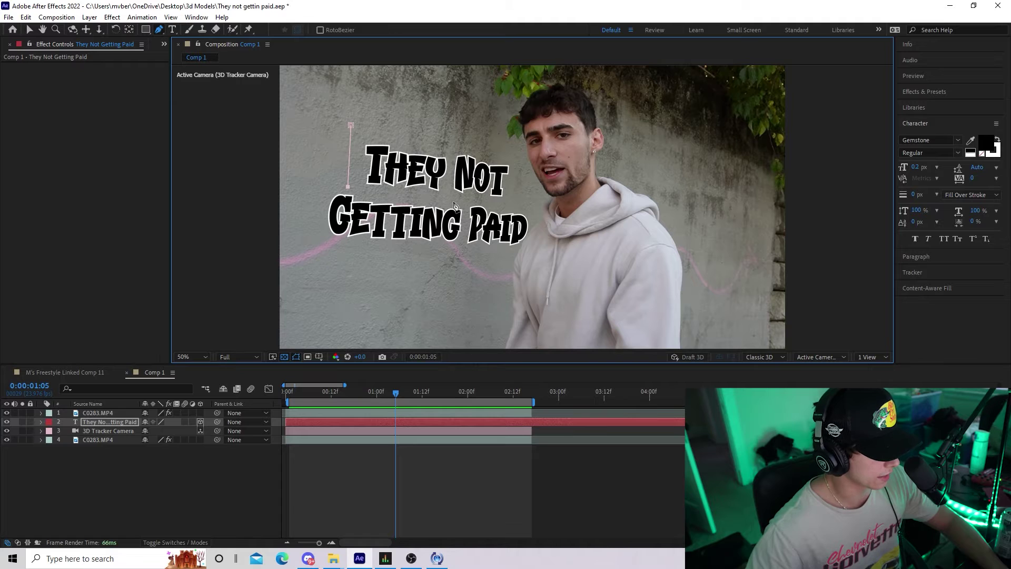
{"action": "left_click", "coordinate": [448, 202]}
{"action": "left_click", "coordinate": [459, 129]}
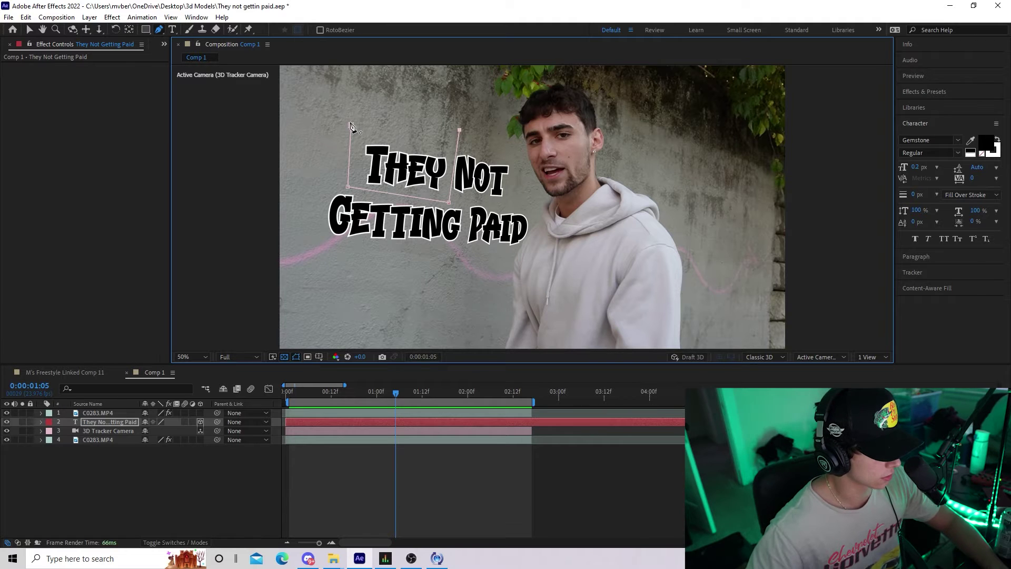
{"action": "left_click", "coordinate": [351, 126]}
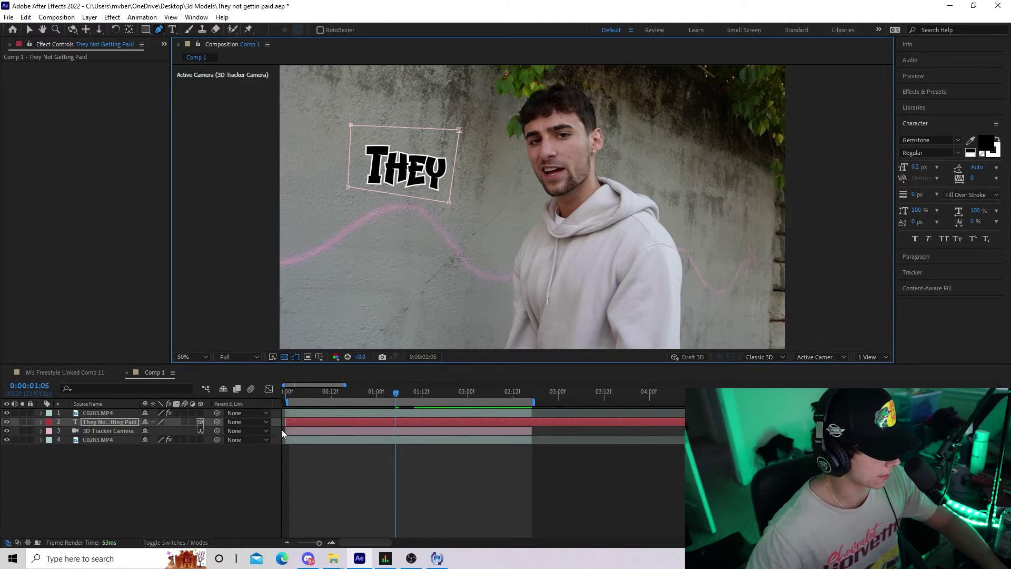
Step: Twirl open the text layer's Masks and Mask 1 properties in the timeline
{"action": "left_click", "coordinate": [41, 422]}
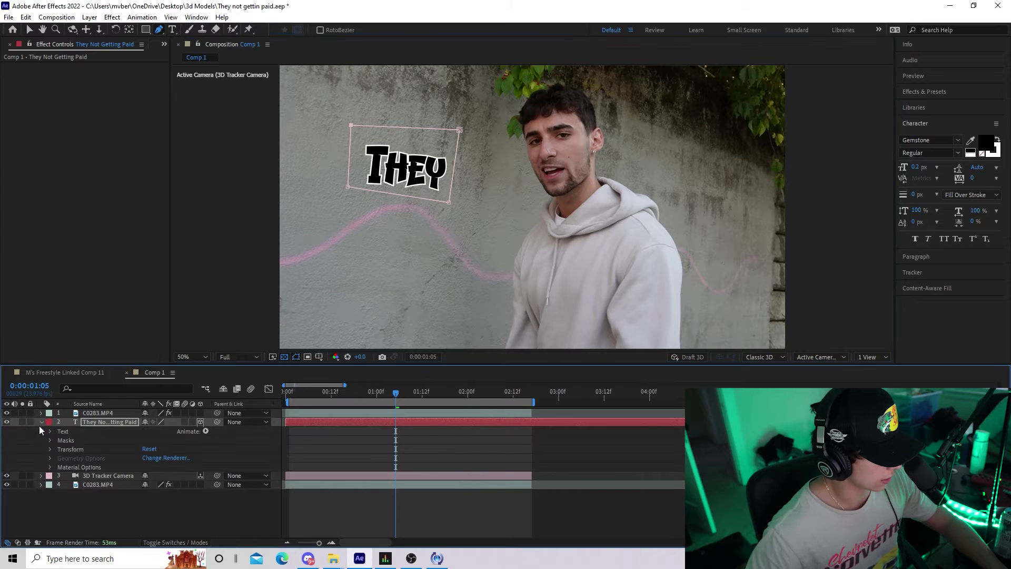
{"action": "left_click", "coordinate": [50, 440]}
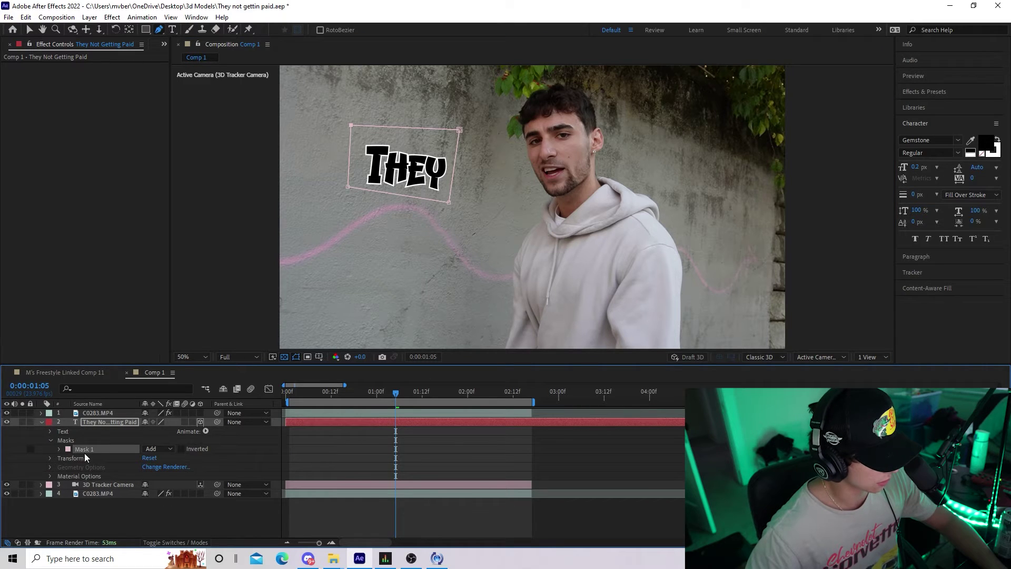
{"action": "left_click", "coordinate": [58, 448]}
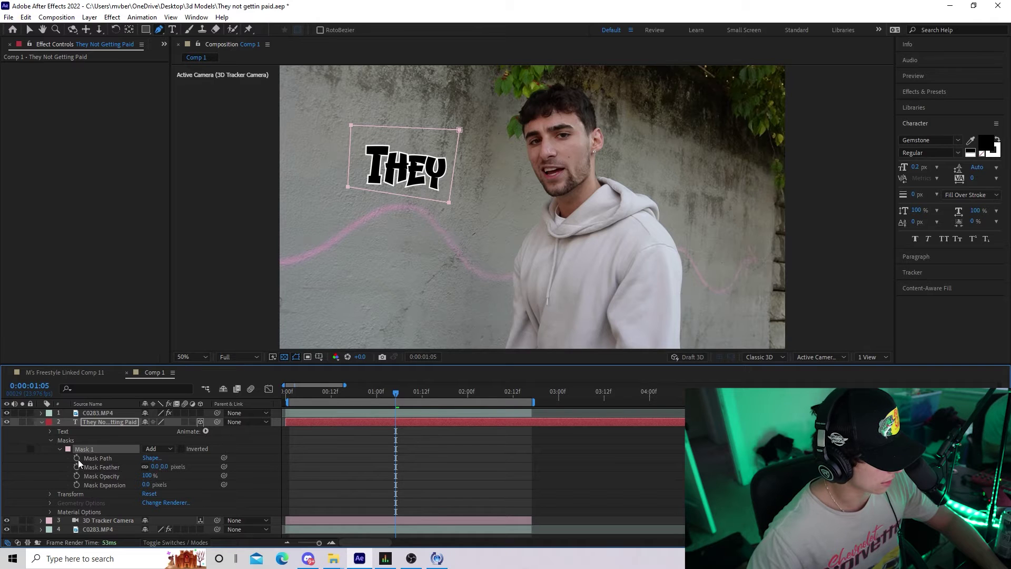
Step: Keyframe the Mask Path and shrink the mask at 0:00:01:10 so the text starts hidden
{"action": "left_click", "coordinate": [77, 458]}
{"action": "left_click", "coordinate": [415, 402]}
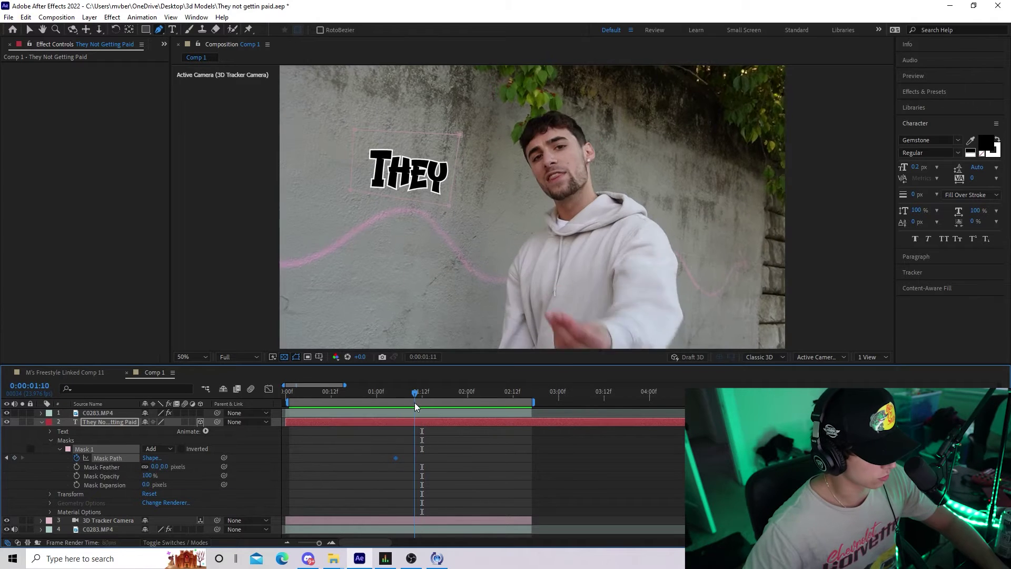
{"action": "left_click_drag", "start_coordinate": [414, 402], "coordinate": [418, 402]}
{"action": "left_click_drag", "start_coordinate": [397, 457], "coordinate": [419, 458]}
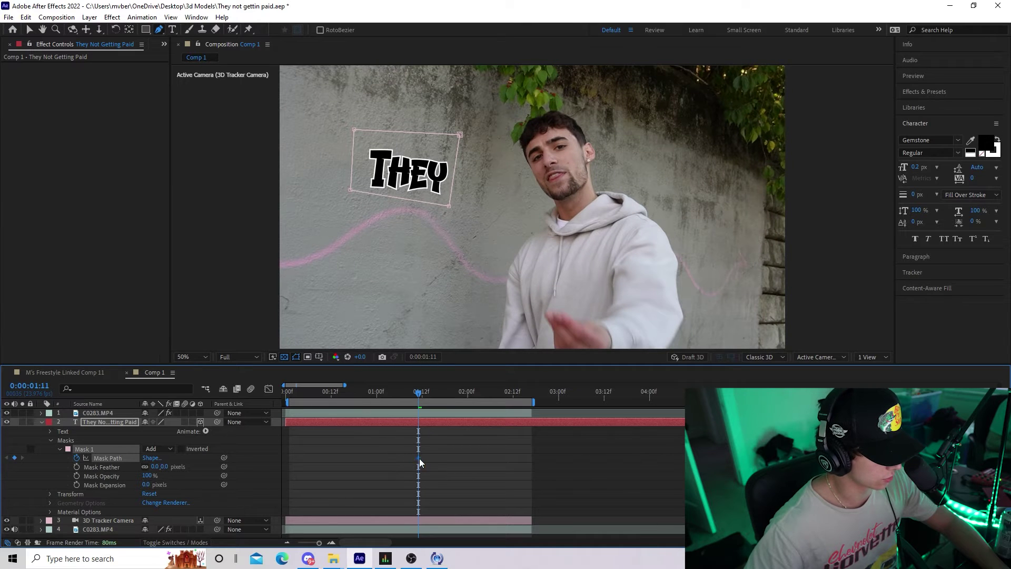
{"action": "left_click", "coordinate": [415, 402]}
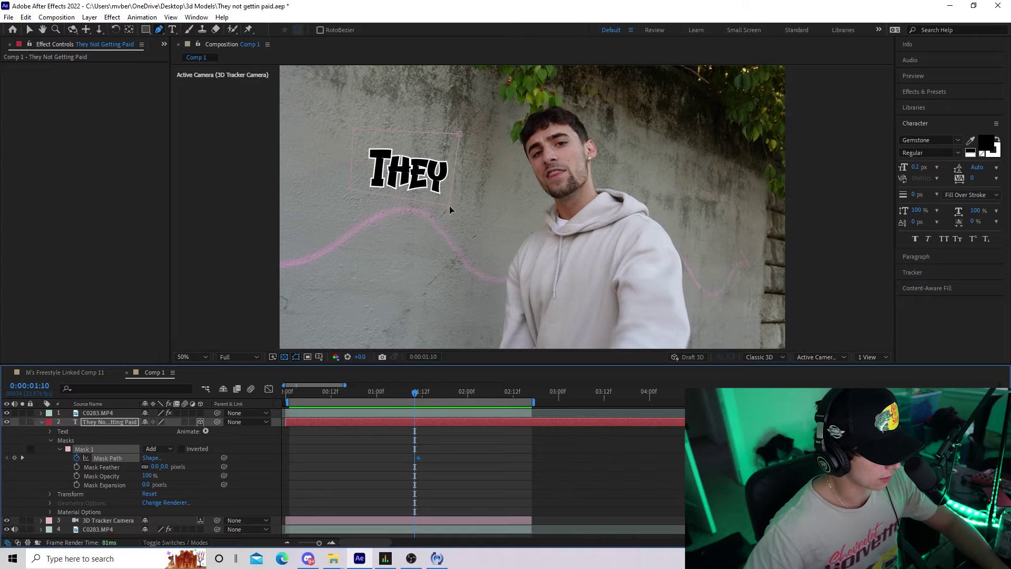
{"action": "left_click_drag", "start_coordinate": [450, 205], "coordinate": [368, 139]}
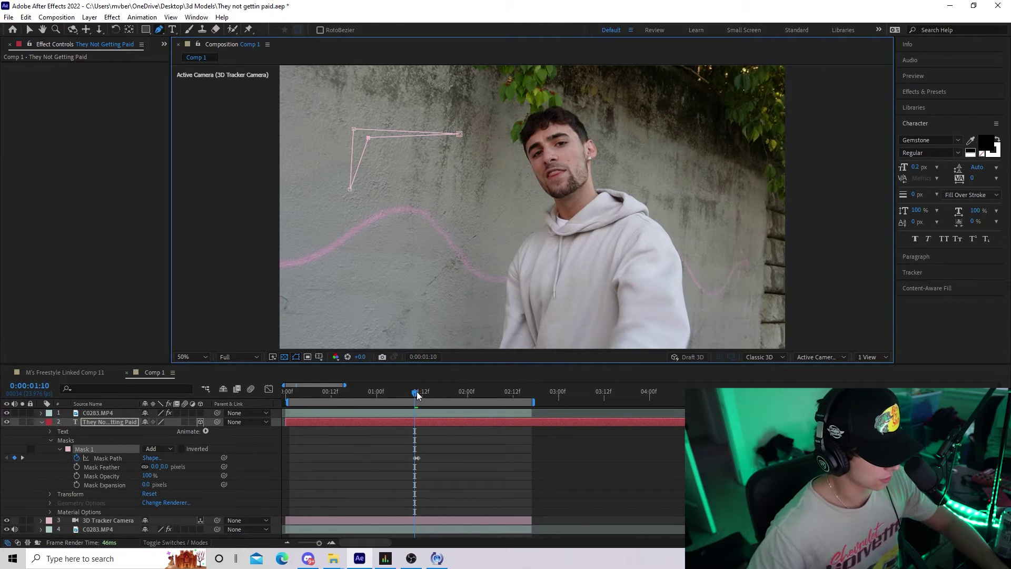
Step: Add a later mask keyframe and stretch the mask right to reveal 'They Not'
{"action": "left_click_drag", "start_coordinate": [416, 396], "coordinate": [446, 407]}
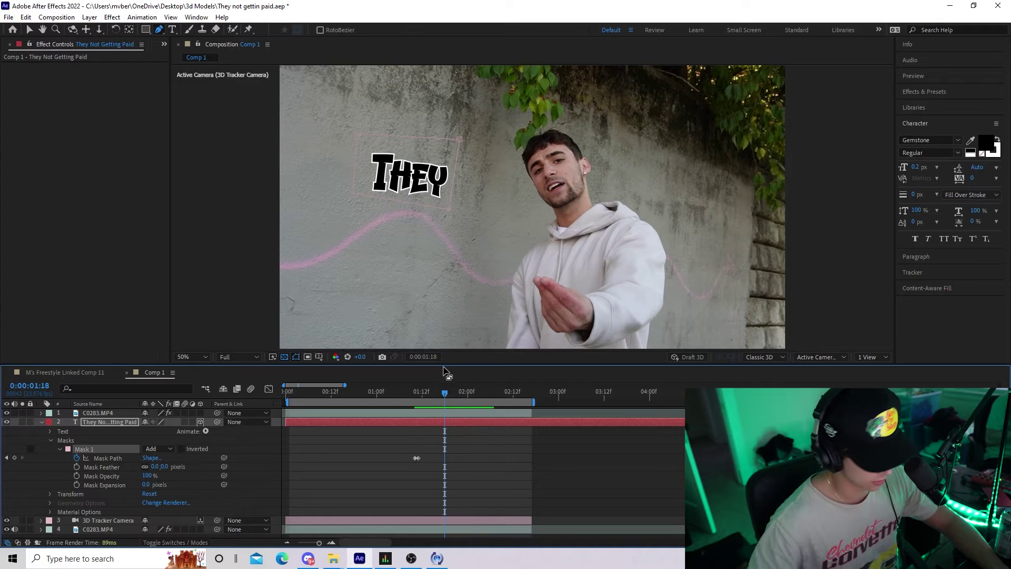
{"action": "key", "text": "alt+m"}
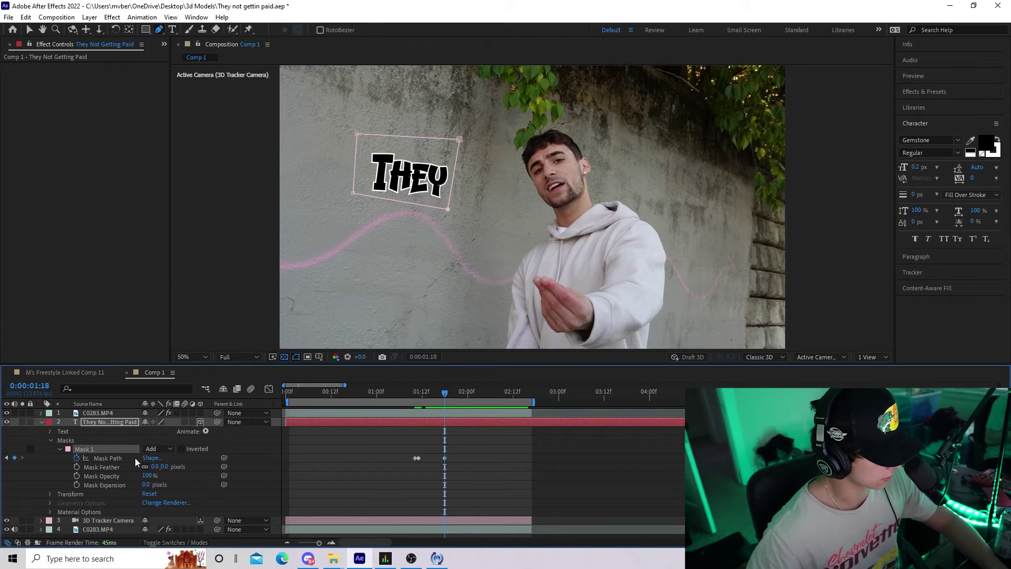
{"action": "key", "text": "Page_Down"}
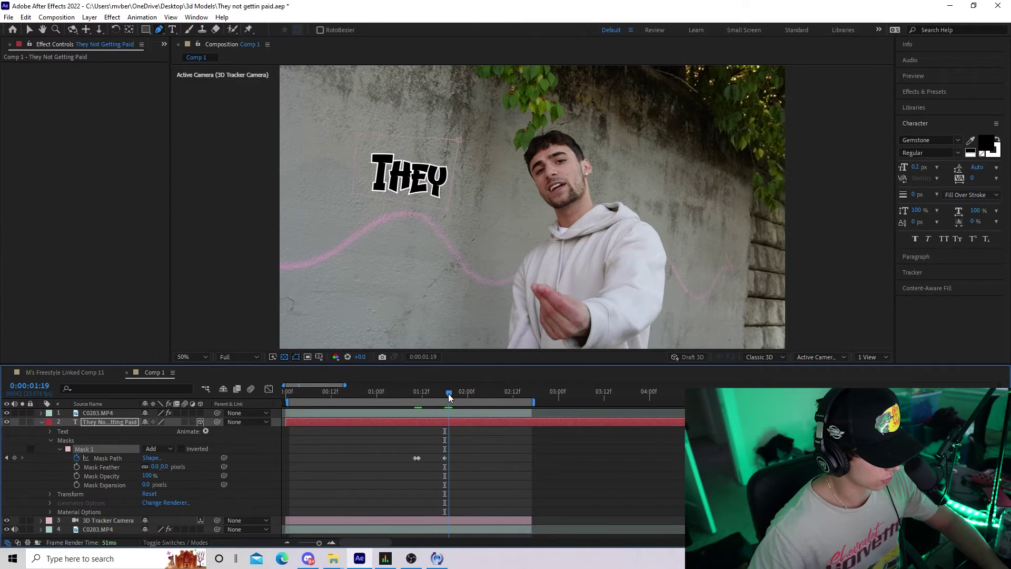
{"action": "left_click_drag", "start_coordinate": [446, 208], "coordinate": [595, 223]}
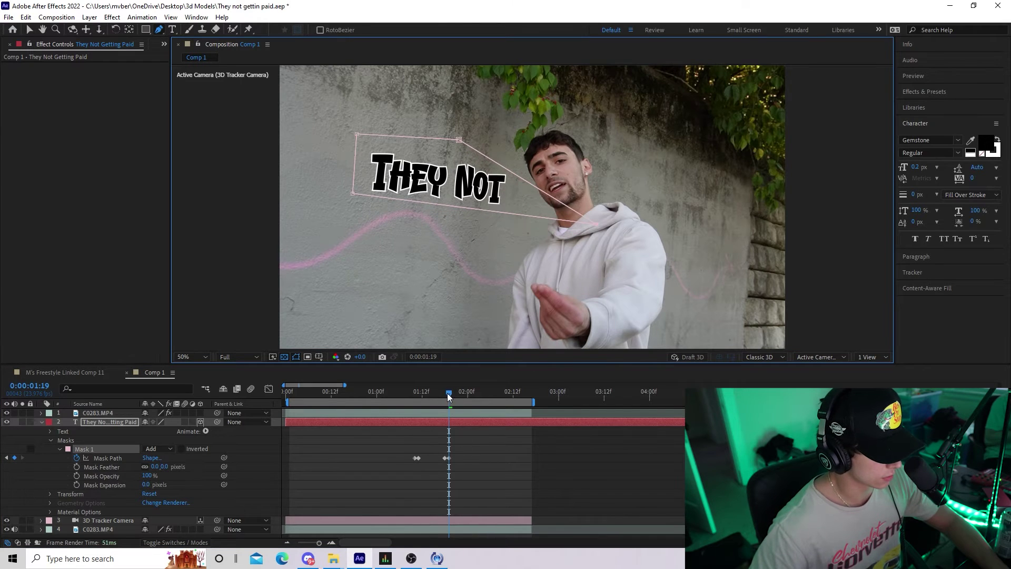
{"action": "mouse_move", "coordinate": [447, 393]}
{"action": "left_mouse_down"}
{"action": "mouse_move", "coordinate": [353, 399]}
{"action": "mouse_move", "coordinate": [496, 425]}
{"action": "mouse_move", "coordinate": [466, 400]}
{"action": "left_mouse_up"}
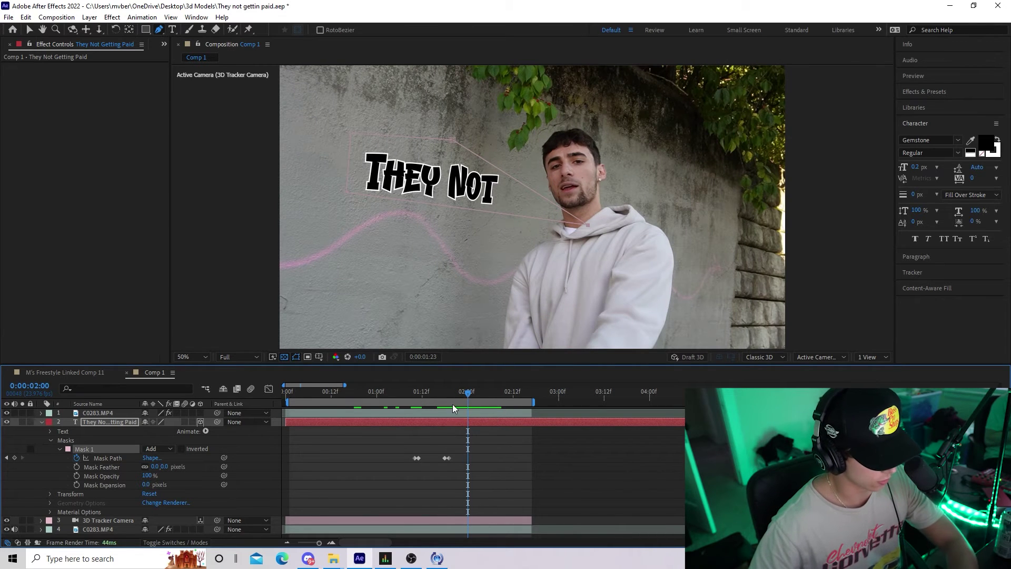
{"action": "key", "text": "Page_Up"}
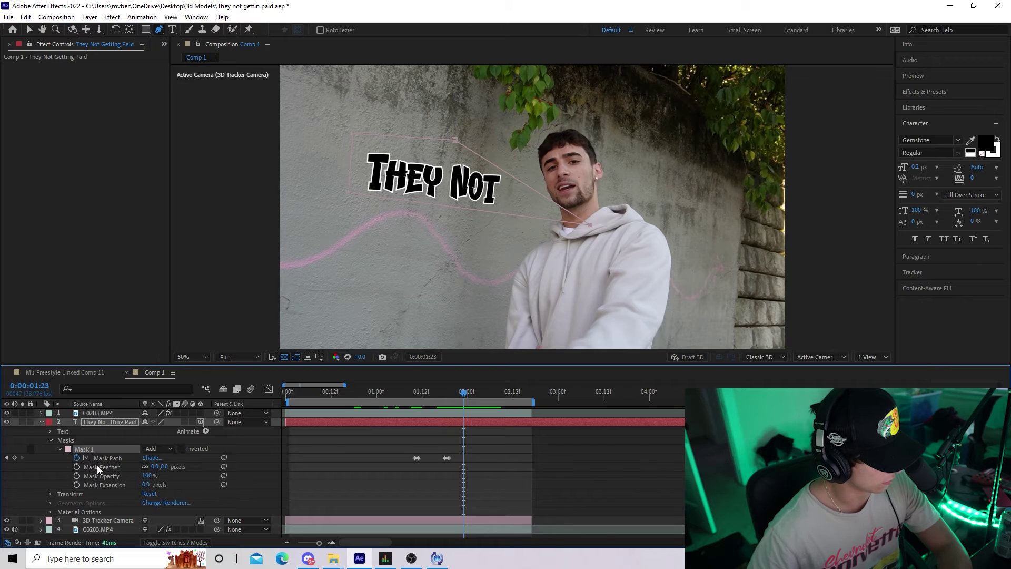
Step: Keyframe the mask at 0:00:01:23, then enlarge it at 0:00:02:05 to reveal 'Getting Paid'
{"action": "left_click", "coordinate": [14, 458]}
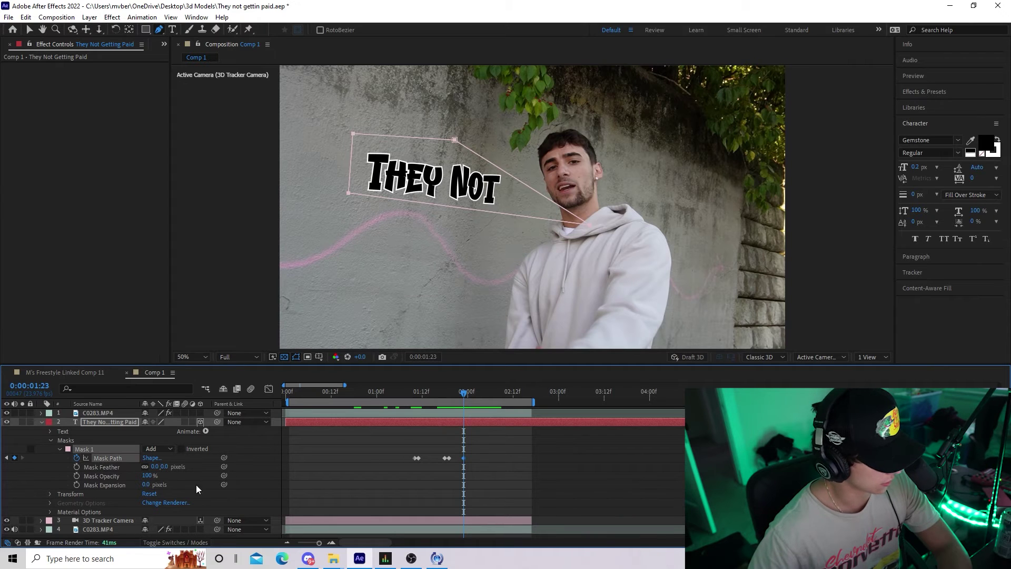
{"action": "left_click", "coordinate": [382, 505]}
{"action": "left_click_drag", "start_coordinate": [463, 393], "coordinate": [487, 396]}
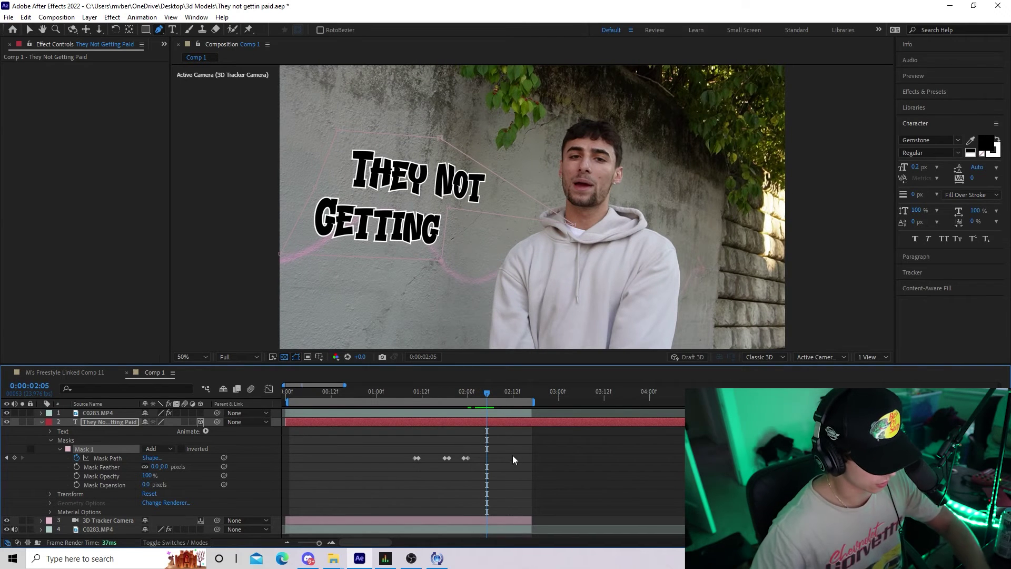
{"action": "key", "text": "Page_Up"}
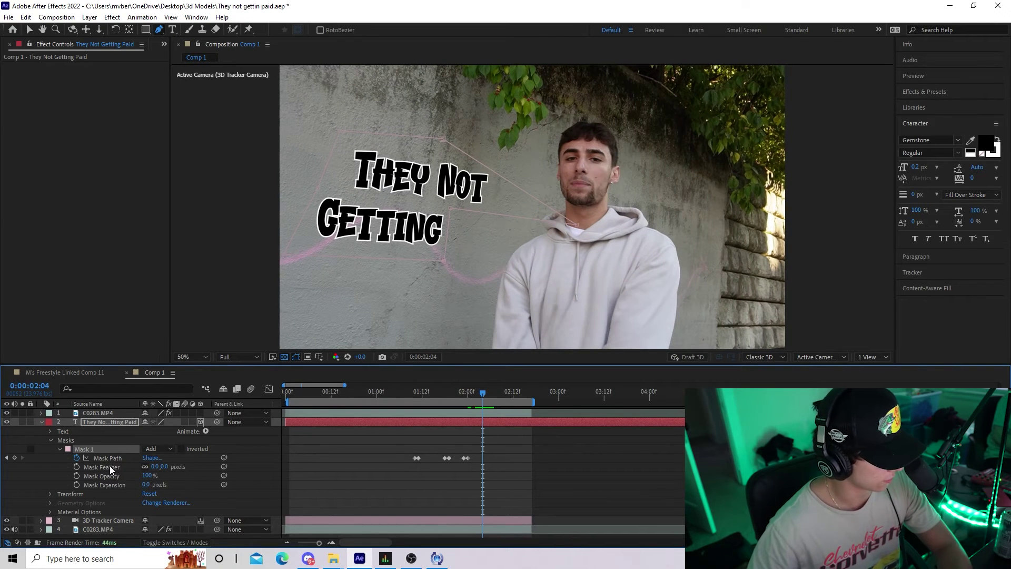
{"action": "key", "text": "Page_Down"}
{"action": "left_click_drag", "start_coordinate": [521, 286], "coordinate": [526, 297]}
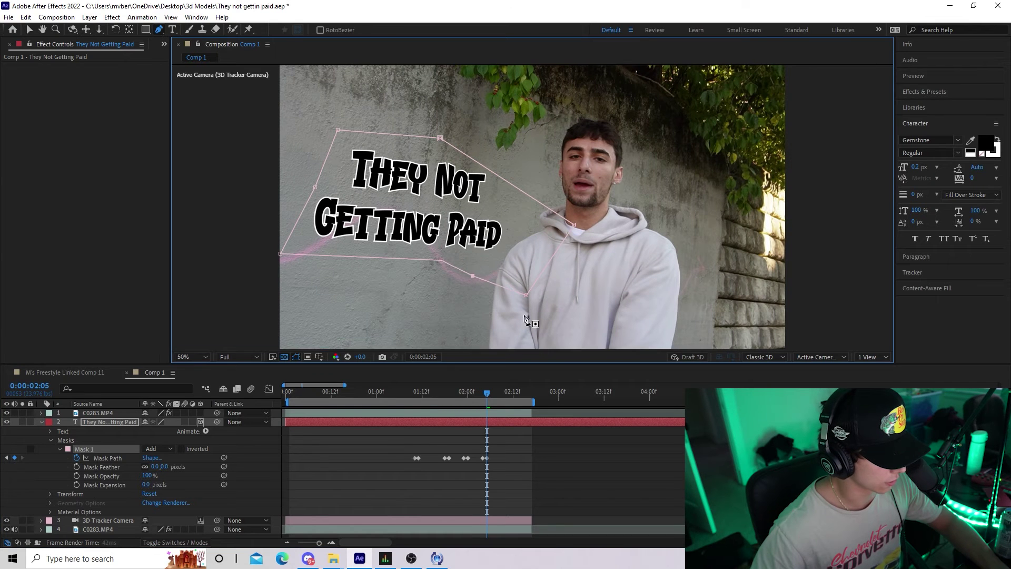
Step: Preview the word-by-word reveal from the start and park at 0:00:01:09
{"action": "left_click", "coordinate": [286, 435]}
{"action": "key", "text": "Home"}
{"action": "key", "text": "space"}
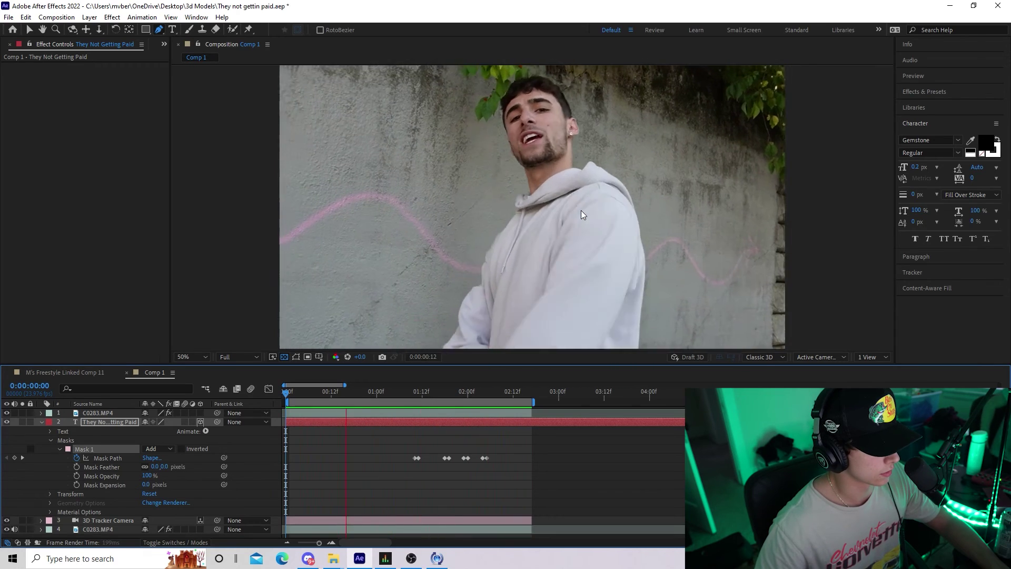
{"action": "key", "text": "space"}
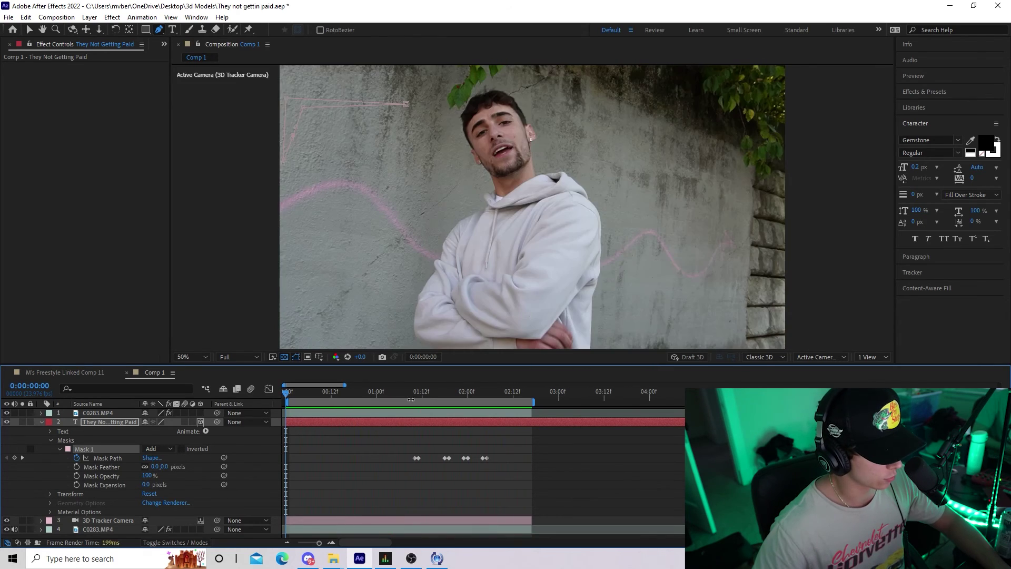
{"action": "left_click", "coordinate": [412, 396]}
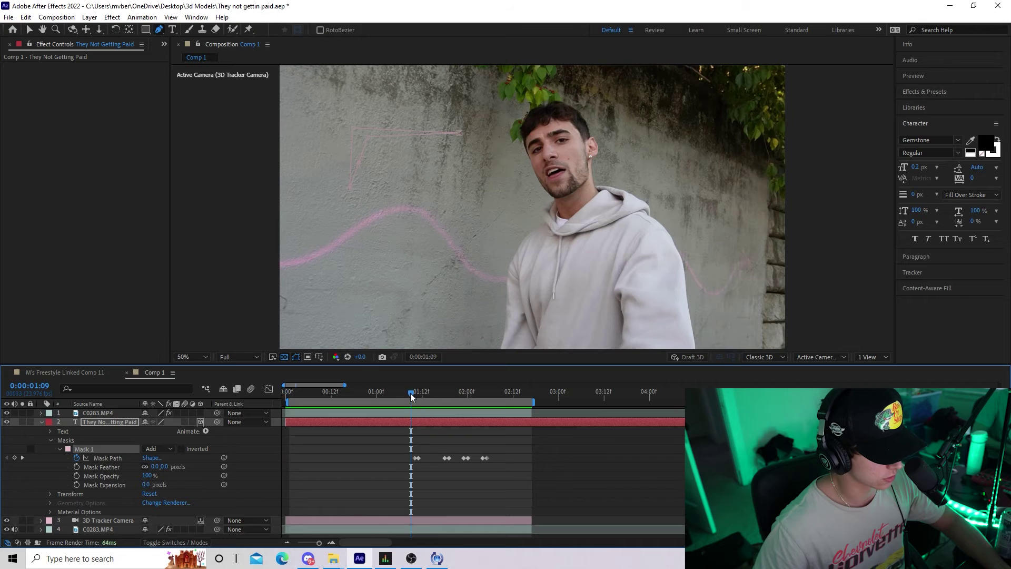
Step: Search 'drop shad' in Effects & Presets and apply Drop Shadow to the wall text layer
{"action": "left_click", "coordinate": [932, 91]}
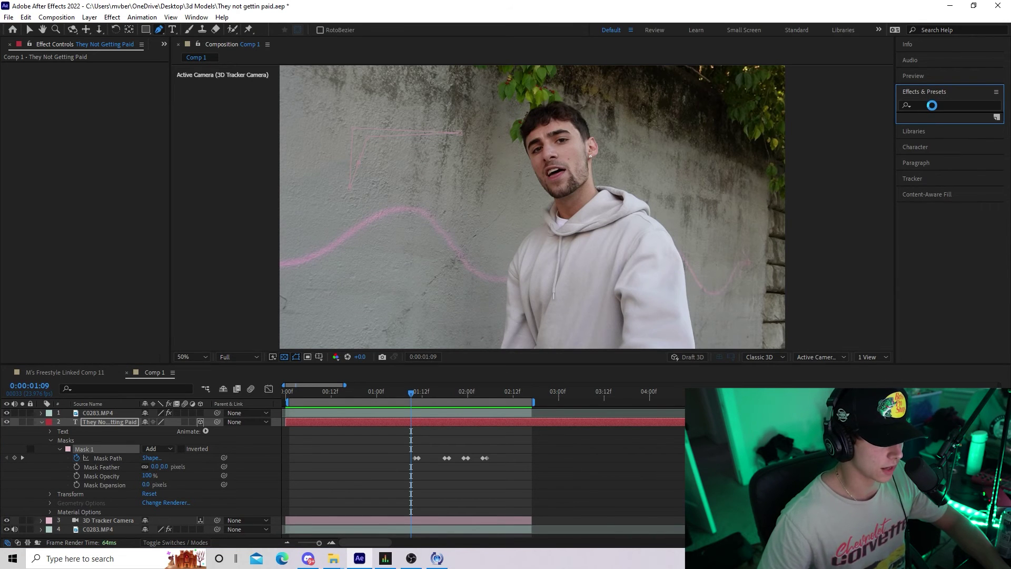
{"action": "type", "text": "drop shad"}
{"action": "left_click_drag", "start_coordinate": [945, 127], "coordinate": [330, 422]}
{"action": "key", "text": "v"}
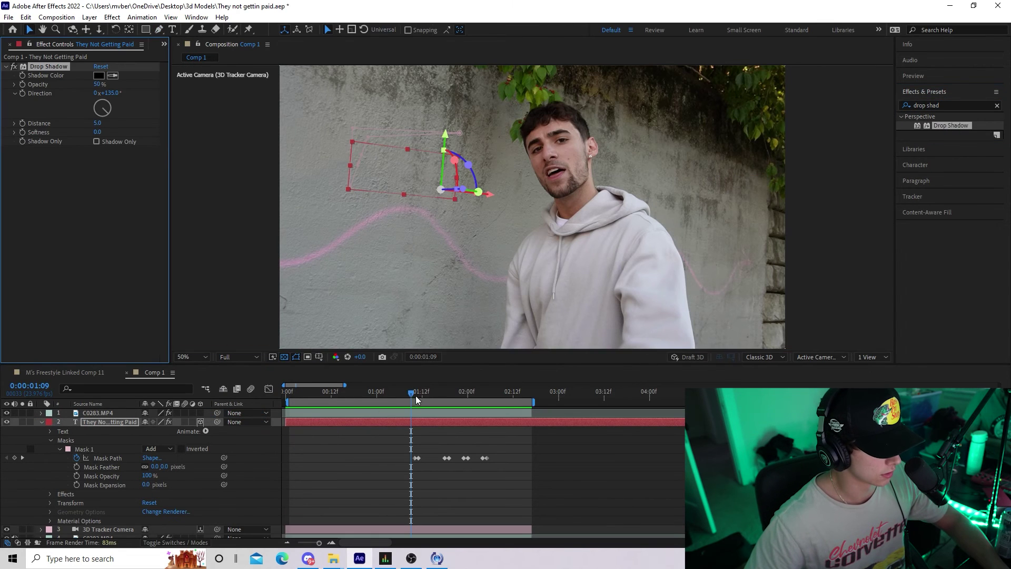
{"action": "left_click_drag", "start_coordinate": [415, 396], "coordinate": [475, 409]}
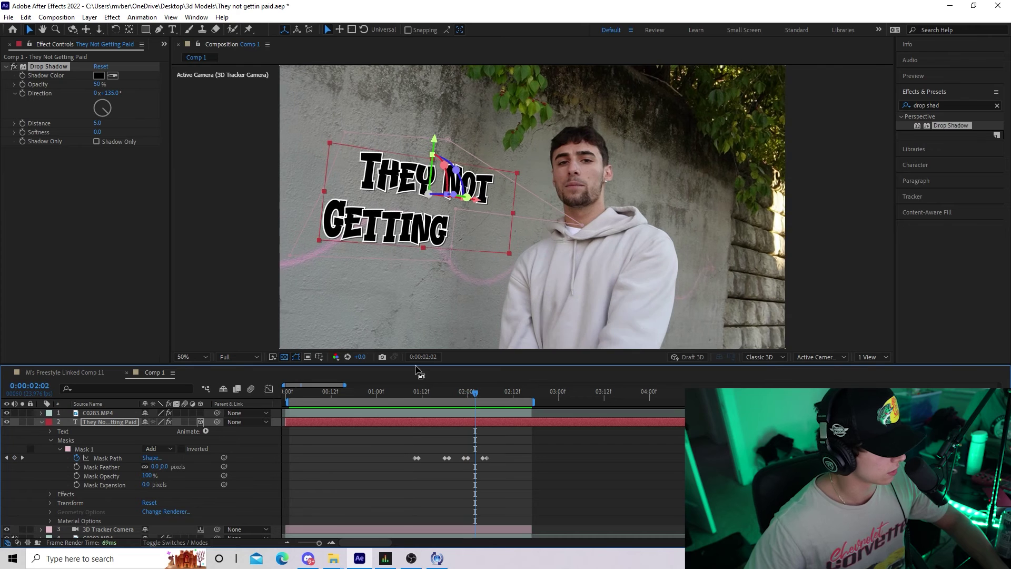